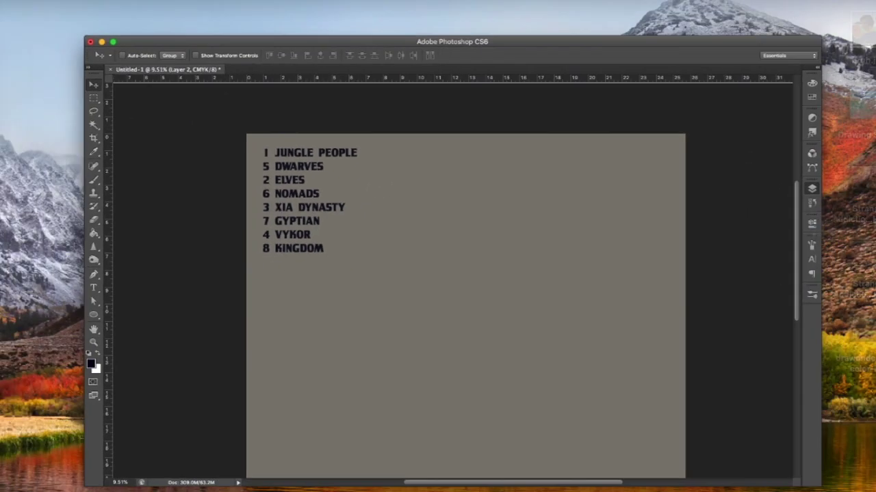
# - Switch to the browser's Dungeons & Dragons Dice Roller page and roll one d8
pyautogui.hotkey('ctrl', 'Up')
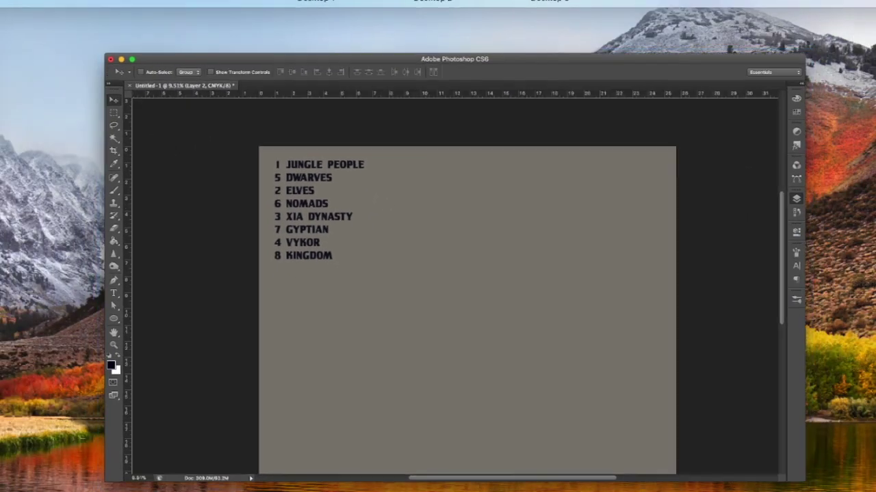
pyautogui.click(6, 342)
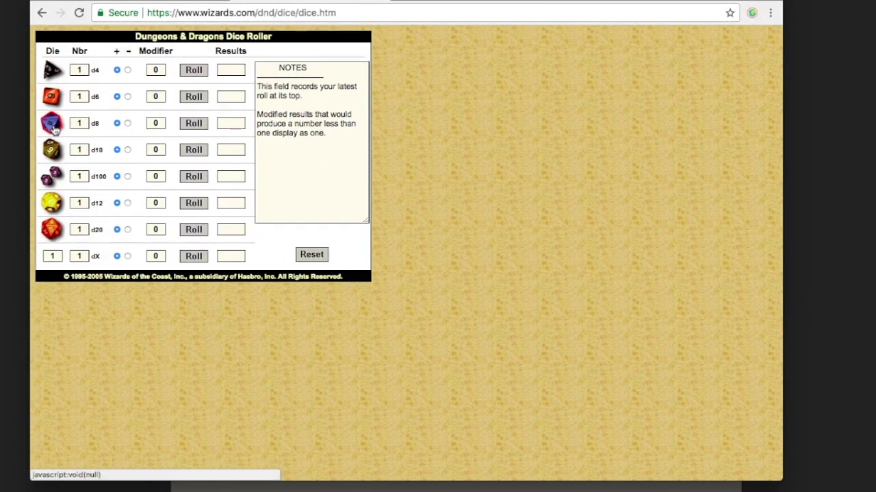
pyautogui.click(53, 127)
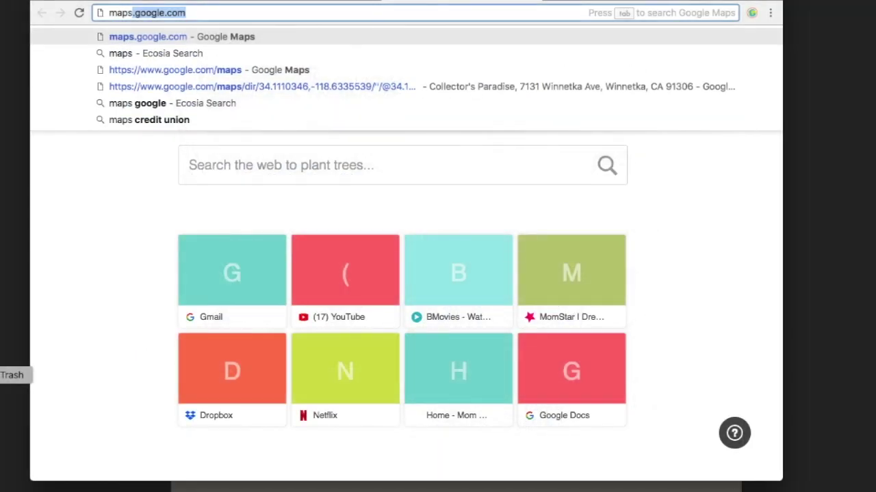
# - Open Google Maps and bring up Indonesia
pyautogui.press('Return')
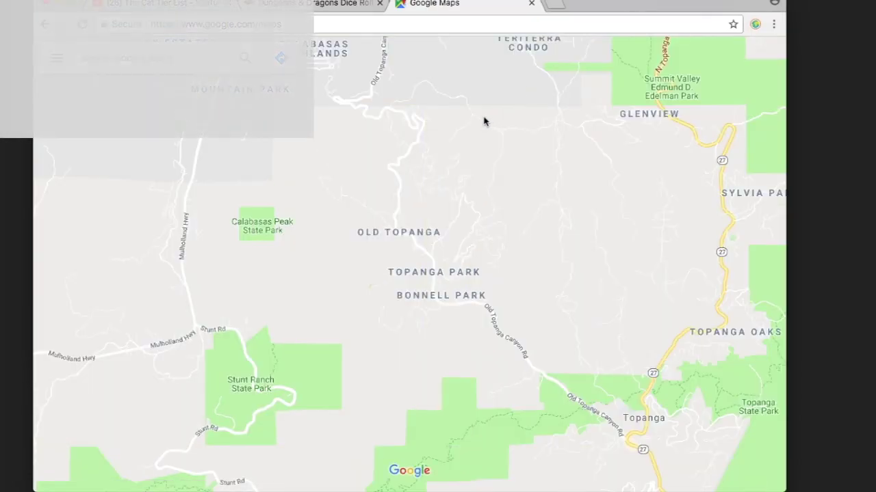
pyautogui.moveTo(504, 253); pyautogui.dragTo(490, 251)
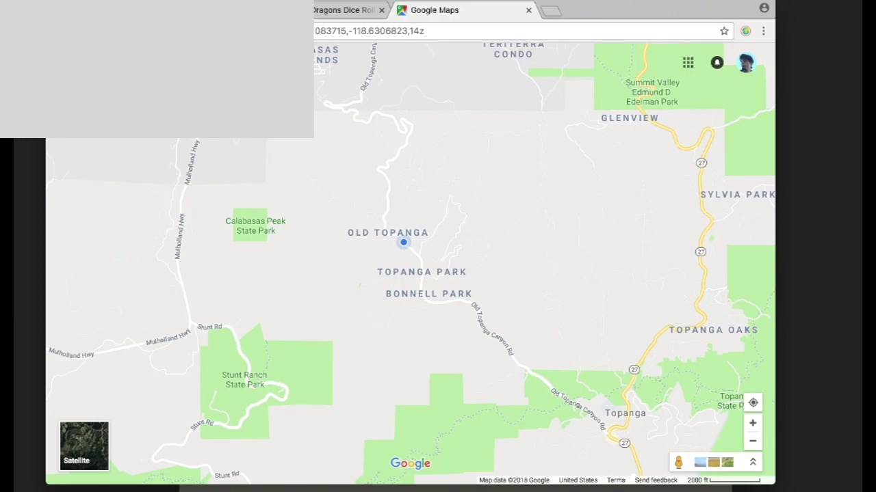
pyautogui.write('indone')
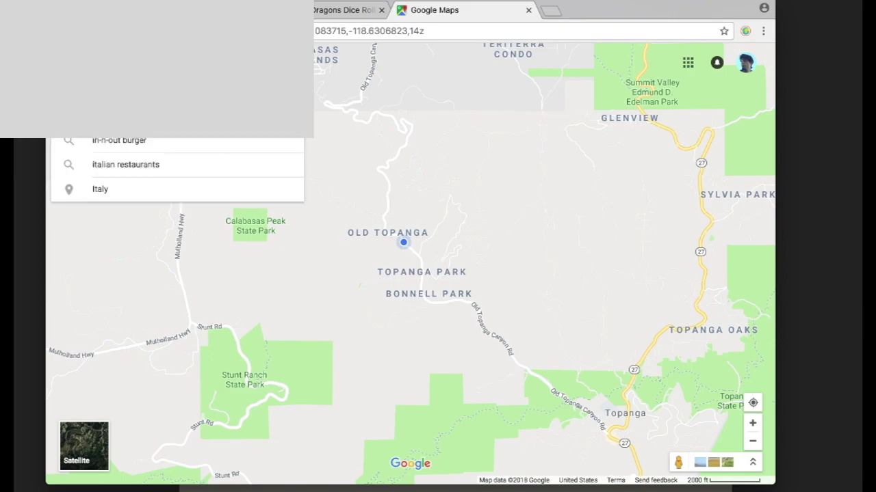
pyautogui.click(149, 98)
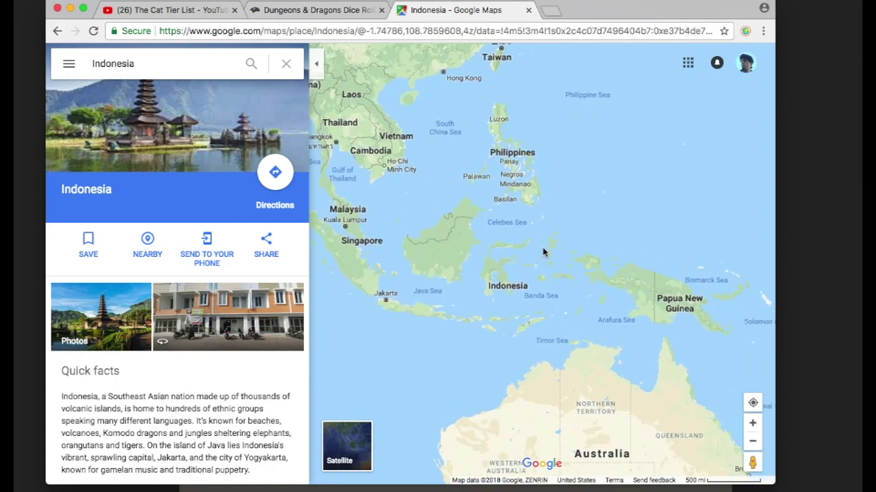
# - Examine the island shapes of the southern Philippines, around the Sulu Sea, Palawan and the Spratly Islands
pyautogui.scroll(2, 540, 257)
pyautogui.moveTo(488, 263)
pyautogui.mouseDown()
pyautogui.moveTo(552, 295)
pyautogui.moveTo(492, 276)
pyautogui.mouseUp()
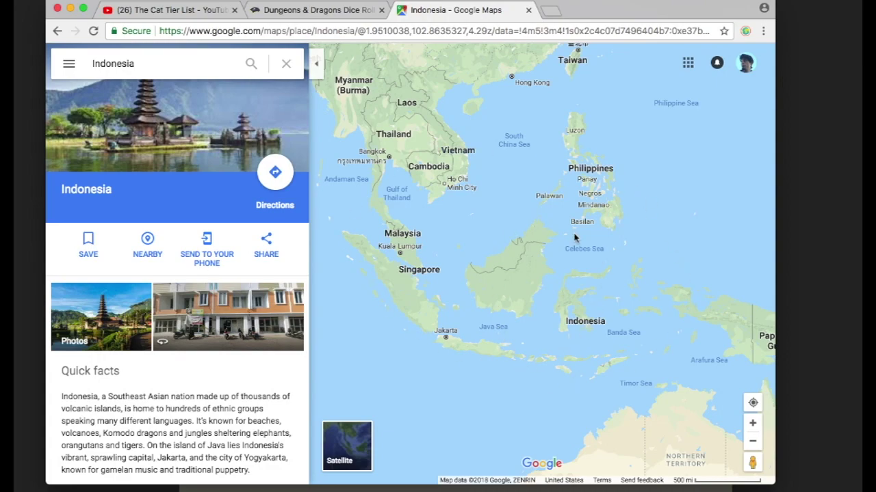
pyautogui.scroll(5, 613, 264)
pyautogui.moveTo(565, 215); pyautogui.dragTo(514, 342)
pyautogui.scroll(2, 514, 347)
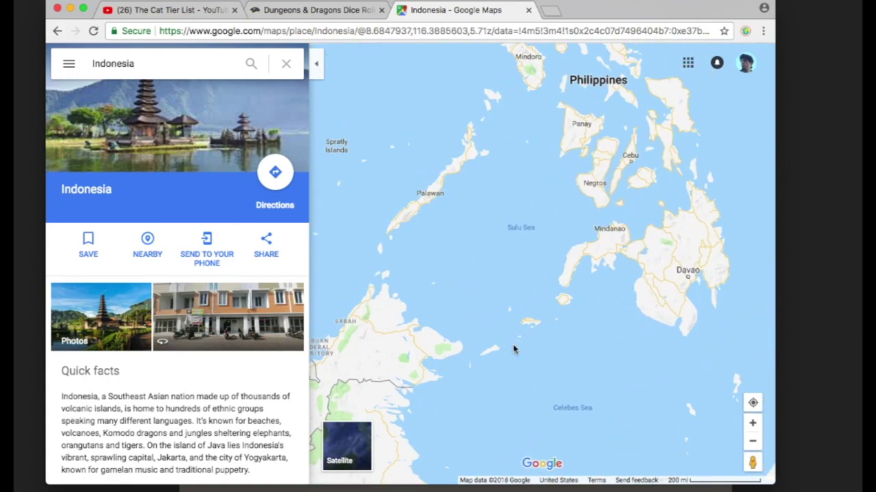
pyautogui.scroll(3, 608, 254)
pyautogui.moveTo(596, 280); pyautogui.dragTo(715, 371)
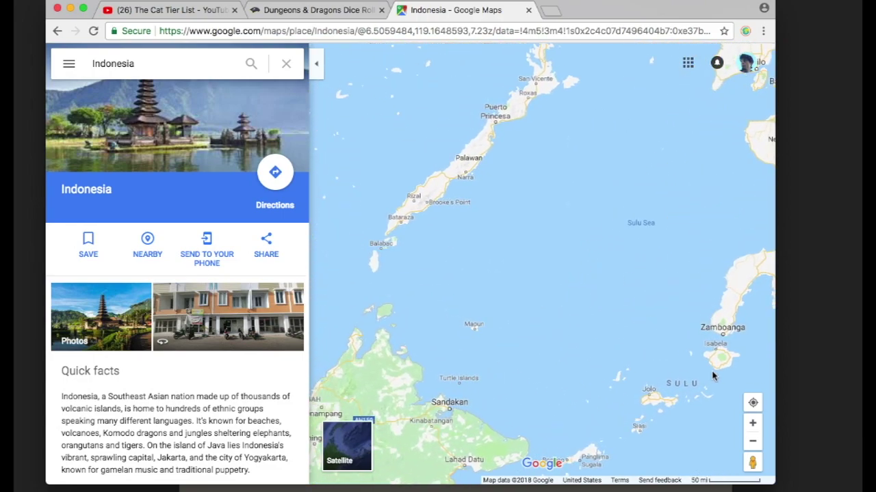
pyautogui.moveTo(532, 117); pyautogui.dragTo(506, 203)
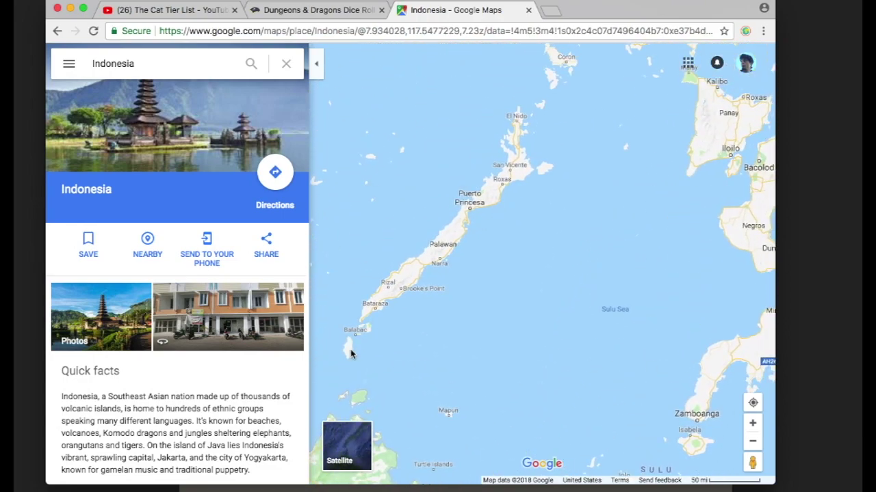
pyautogui.moveTo(549, 103); pyautogui.dragTo(554, 182)
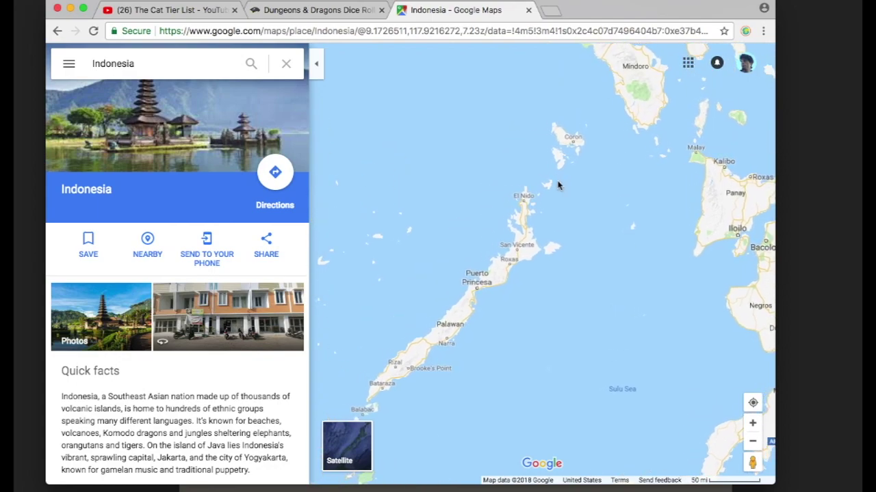
pyautogui.moveTo(492, 295); pyautogui.dragTo(550, 243)
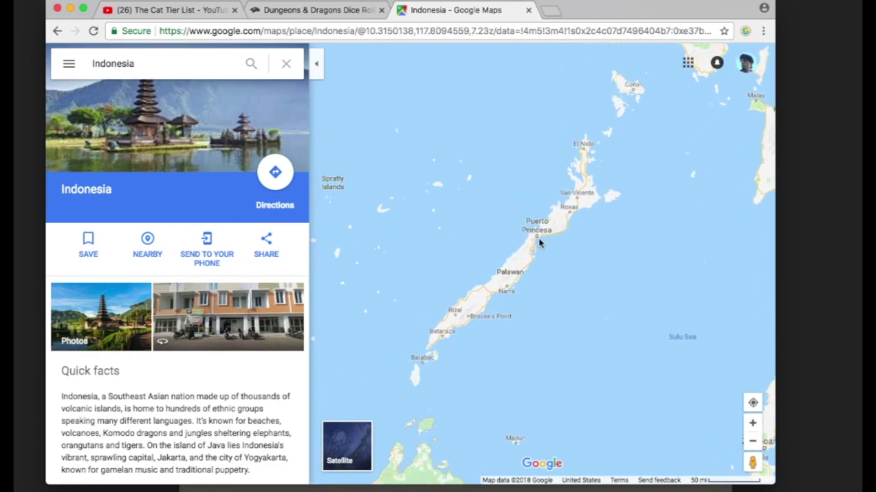
pyautogui.moveTo(462, 249); pyautogui.dragTo(529, 236)
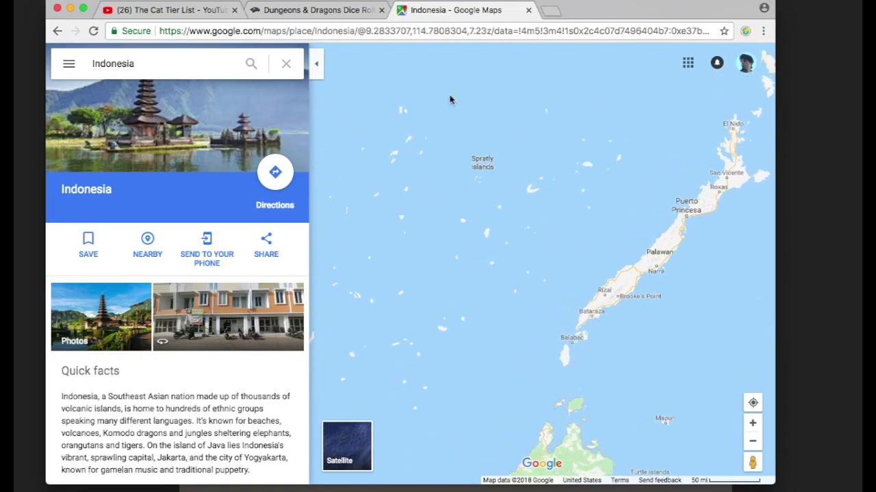
# - Examine Borneo's east coast from Sabah past Tarakan to Samarinda, using satellite imagery from North Kalimantan onward
pyautogui.moveTo(571, 328)
pyautogui.mouseDown()
pyautogui.moveTo(547, 297)
pyautogui.moveTo(598, 169)
pyautogui.mouseUp()
pyautogui.moveTo(585, 199)
pyautogui.mouseDown()
pyautogui.moveTo(555, 184)
pyautogui.moveTo(483, 119)
pyautogui.mouseUp()
pyautogui.moveTo(694, 253); pyautogui.dragTo(707, 107)
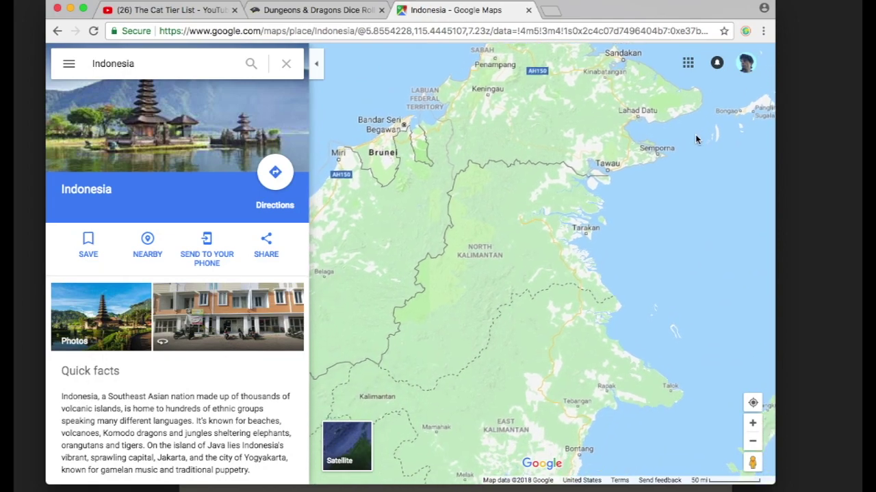
pyautogui.scroll(3, 696, 141)
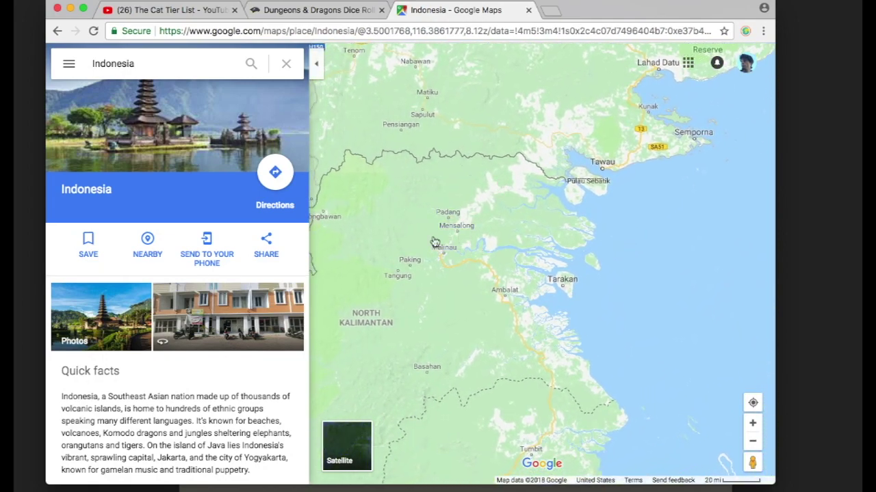
pyautogui.click(349, 444)
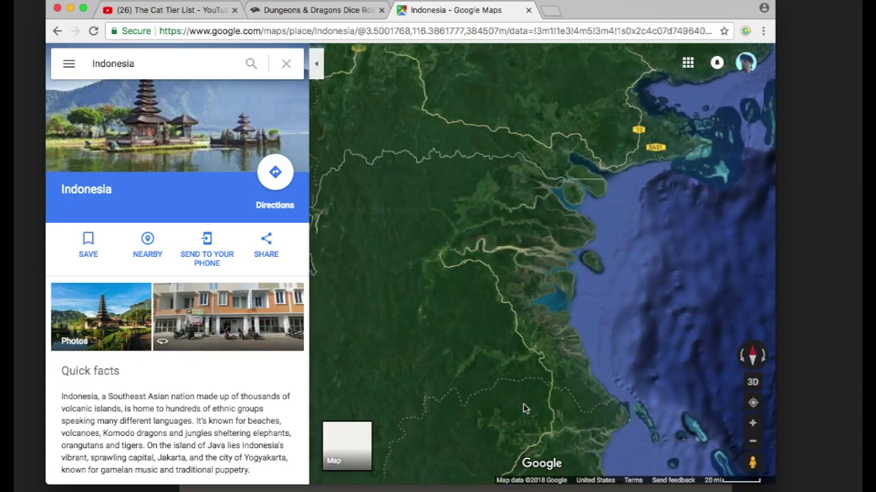
pyautogui.moveTo(524, 406); pyautogui.dragTo(483, 220)
pyautogui.moveTo(573, 238); pyautogui.dragTo(530, 329)
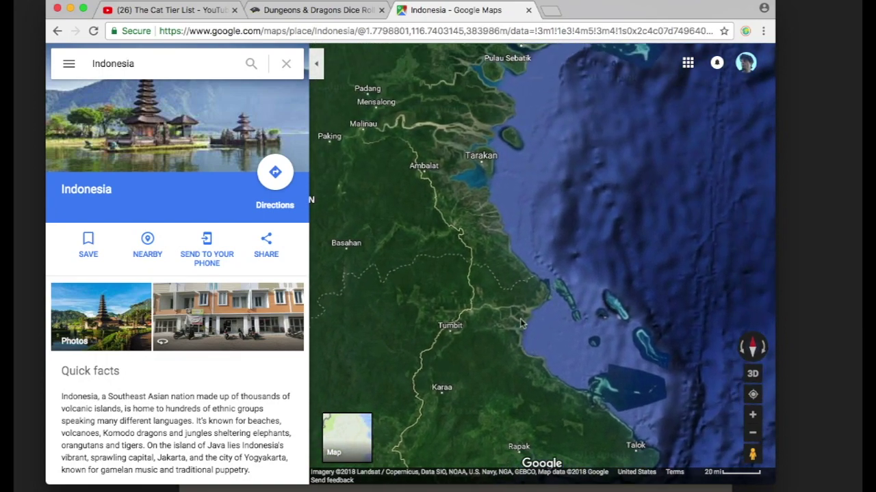
pyautogui.moveTo(484, 159); pyautogui.dragTo(475, 252)
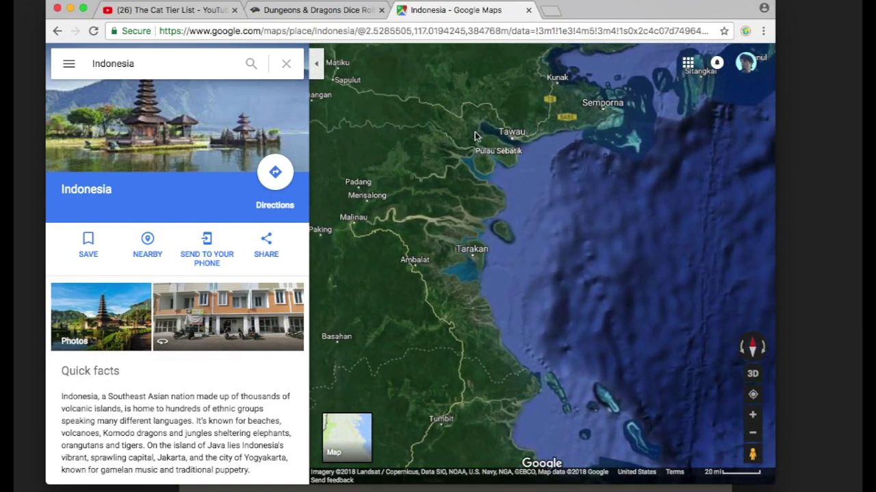
pyautogui.moveTo(479, 359); pyautogui.dragTo(498, 133)
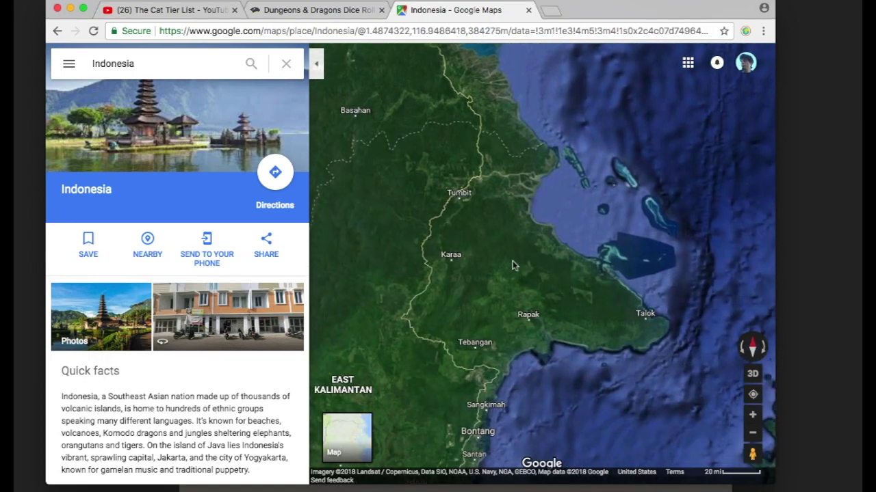
pyautogui.moveTo(509, 270); pyautogui.dragTo(571, 132)
pyautogui.moveTo(556, 422); pyautogui.dragTo(575, 288)
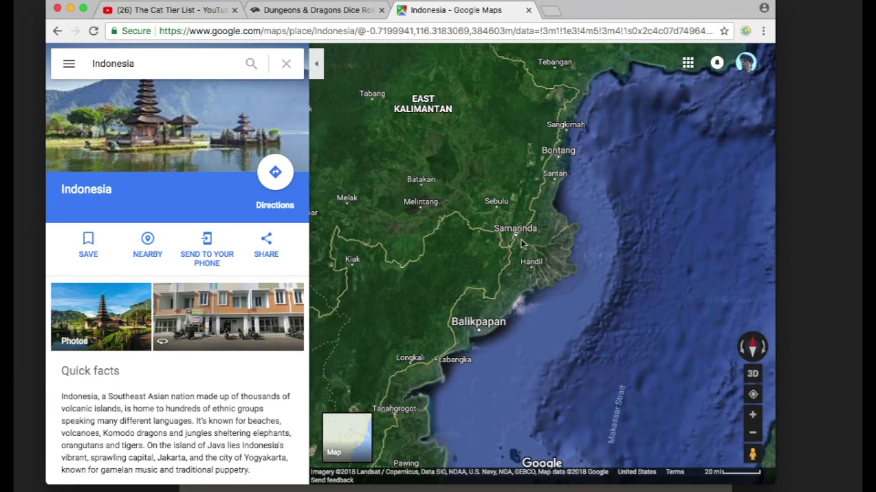
# - Examine the coast from Balikpapan to South Kalimantan in the plain map view and in satellite imagery
pyautogui.click(338, 445)
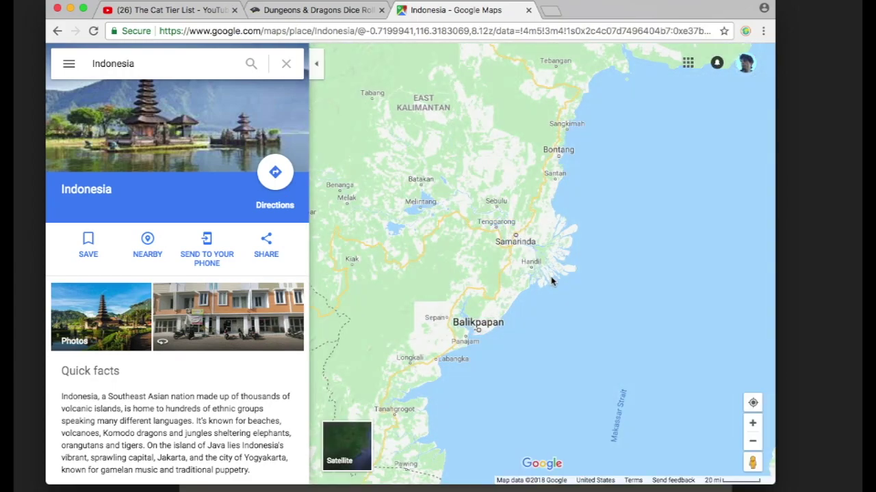
pyautogui.moveTo(506, 288); pyautogui.dragTo(618, 164)
pyautogui.moveTo(518, 223); pyautogui.dragTo(548, 192)
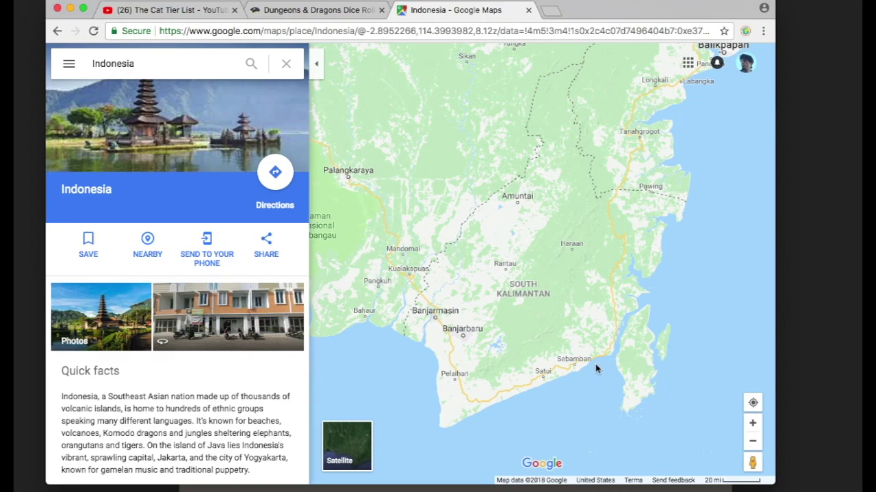
pyautogui.click(355, 439)
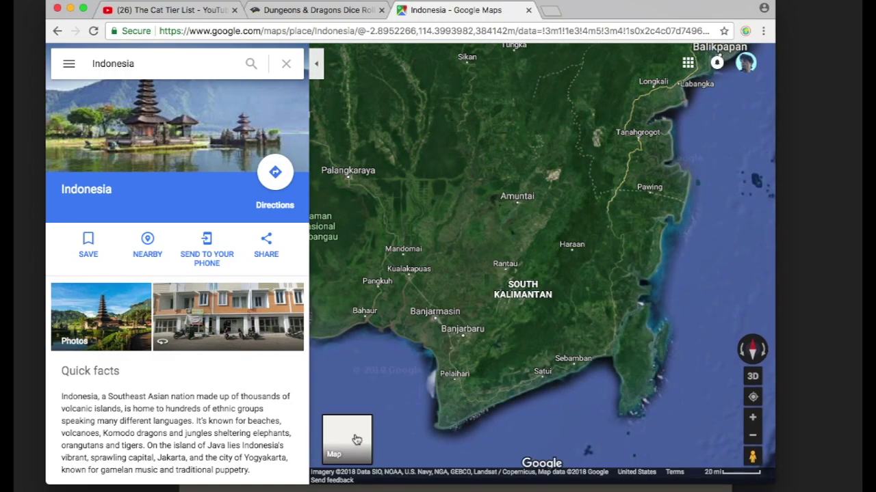
pyautogui.moveTo(647, 375); pyautogui.dragTo(626, 360)
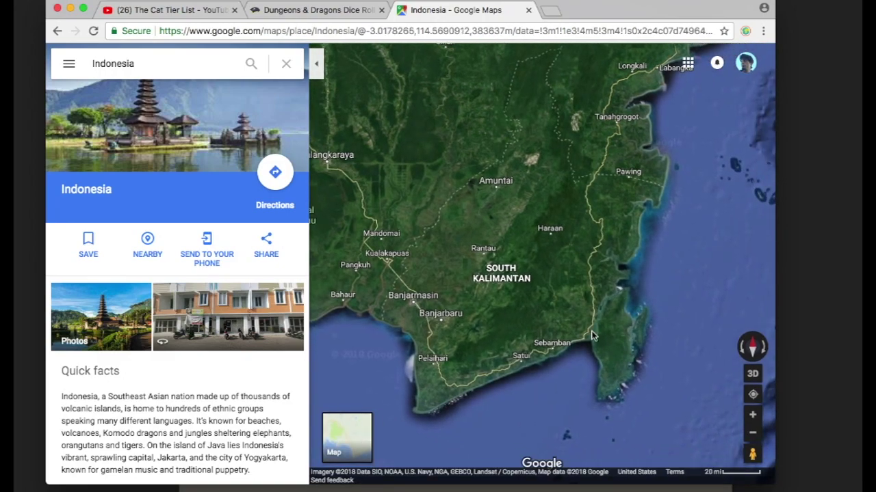
pyautogui.scroll(-2, 568, 356)
pyautogui.scroll(2, 621, 310)
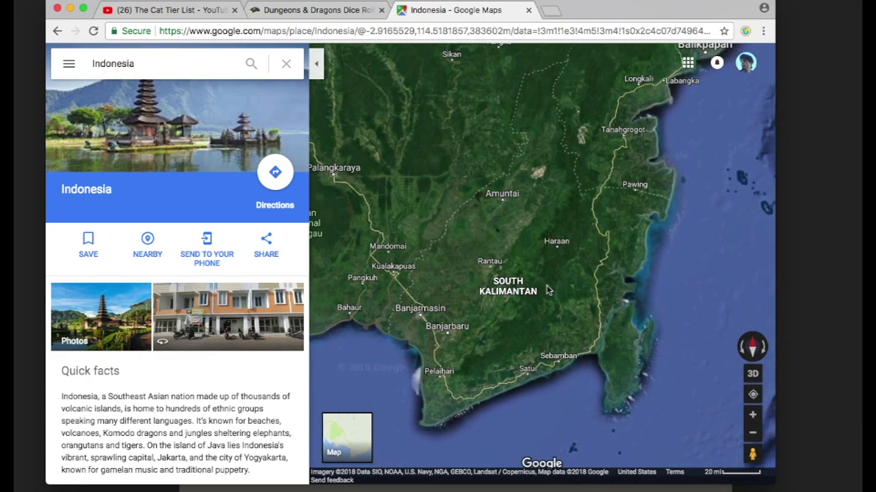
# - Follow Borneo's south coast westward in satellite imagery, past Central and West Kalimantan to the island of Belitung
pyautogui.press('Left')
pyautogui.press('Left')
pyautogui.press('Left')
pyautogui.press('Left')
pyautogui.press('Left')
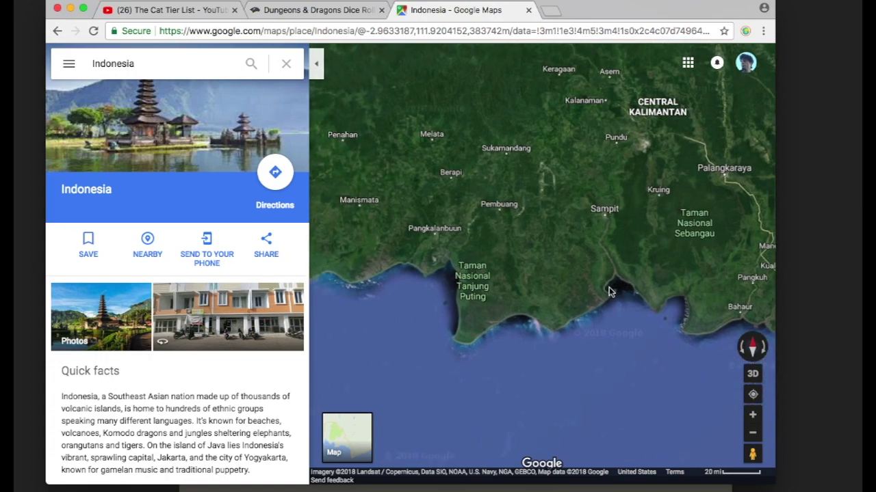
pyautogui.press('Up')
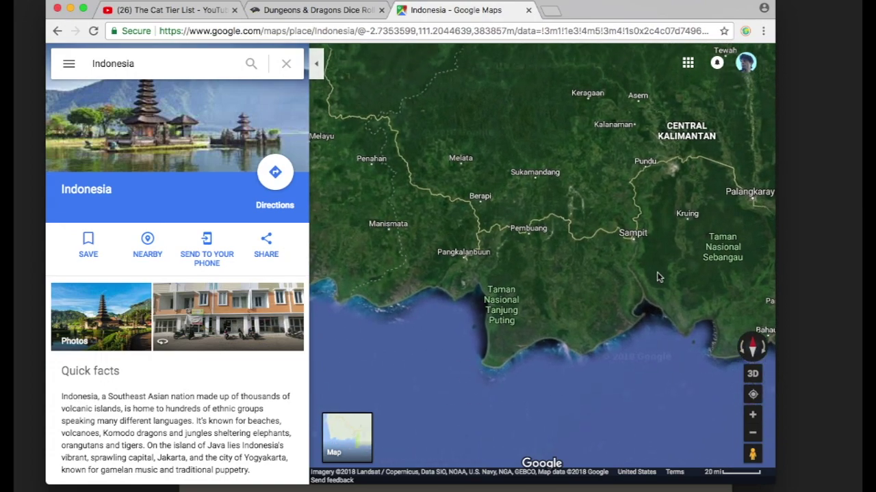
pyautogui.press('Left')
pyautogui.press('Left')
pyautogui.press('Left')
pyautogui.press('Left')
pyautogui.press('Up')
pyautogui.press('Up')
pyautogui.press('Left')
pyautogui.press('Down')
pyautogui.press('Down')
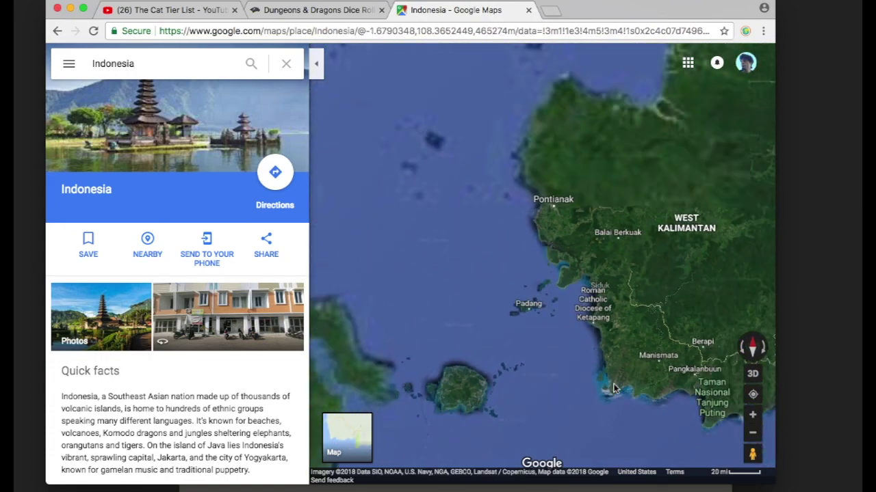
pyautogui.press('Left')
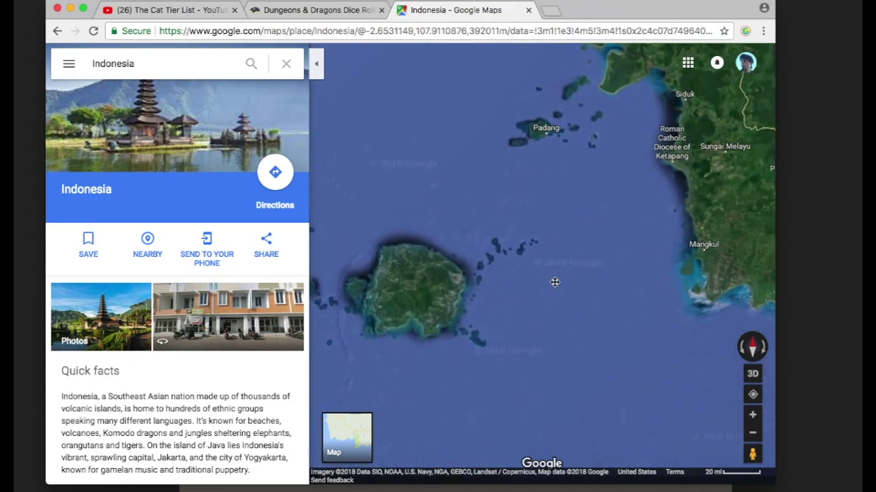
pyautogui.press('+')
# - Return to the plain map view and examine the islands from Belitung and Bangka up to Singapore and Batam
pyautogui.click(347, 440)
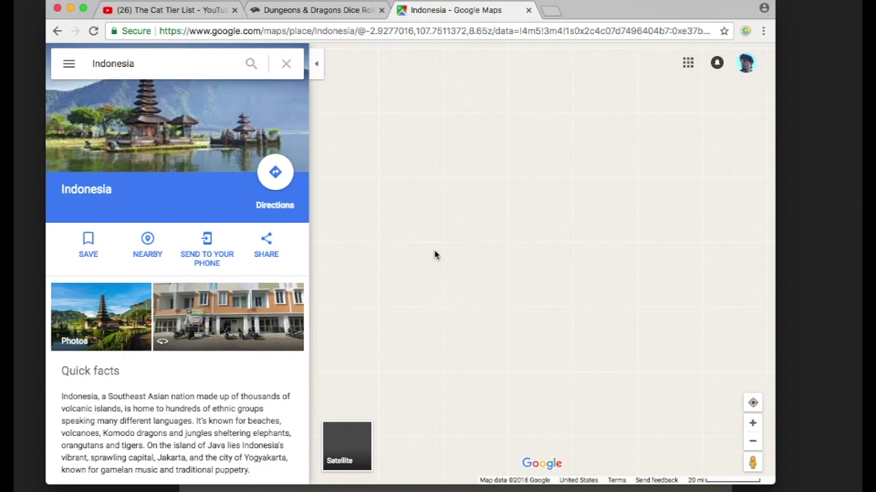
pyautogui.scroll(-1, 444, 310)
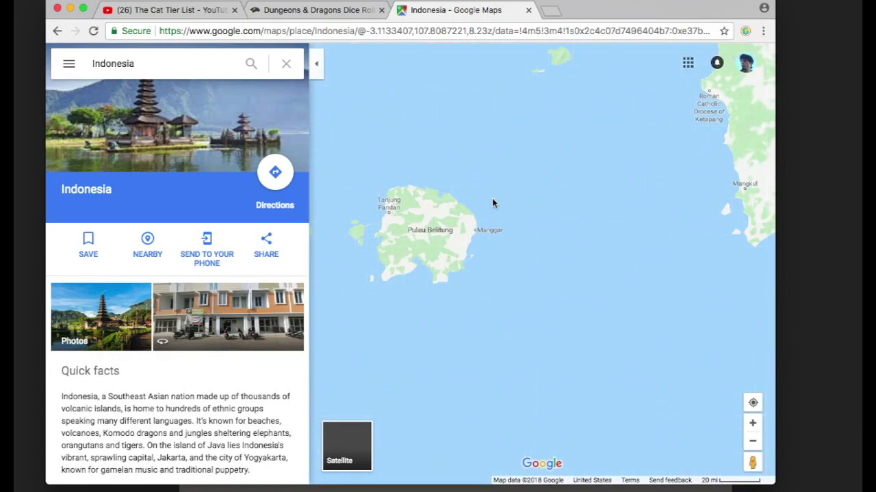
pyautogui.moveTo(441, 315); pyautogui.dragTo(581, 353)
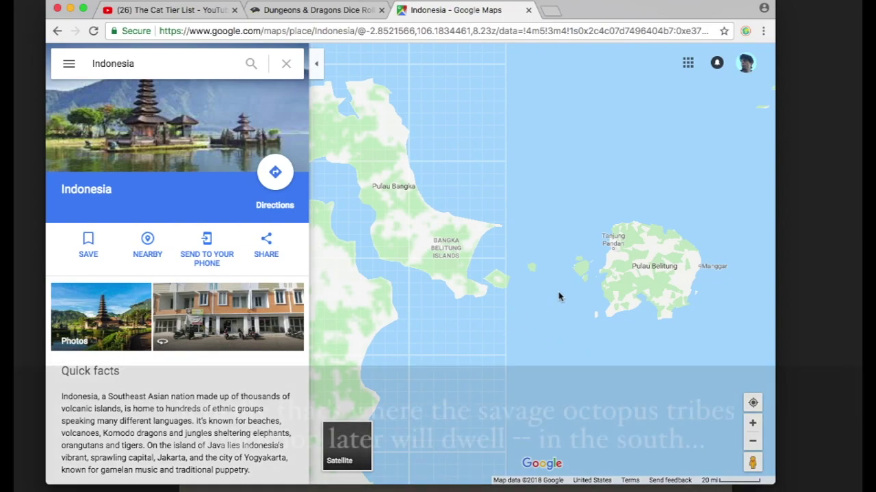
pyautogui.moveTo(535, 256); pyautogui.dragTo(541, 303)
pyautogui.moveTo(523, 224); pyautogui.dragTo(522, 423)
pyautogui.moveTo(452, 260); pyautogui.dragTo(582, 361)
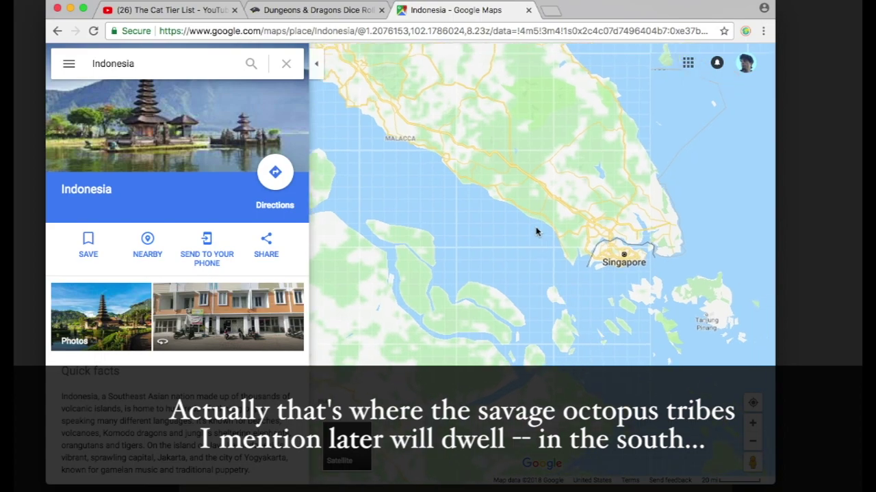
pyautogui.moveTo(691, 348); pyautogui.dragTo(617, 353)
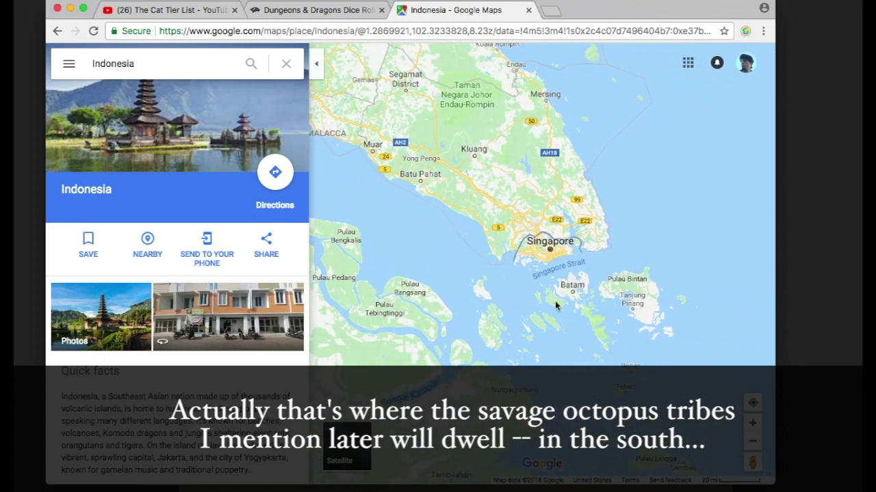
# - Compare the coastlines around Singapore, mainland Southeast Asia and Borneo at a wider map scale
pyautogui.scroll(-4, 517, 353)
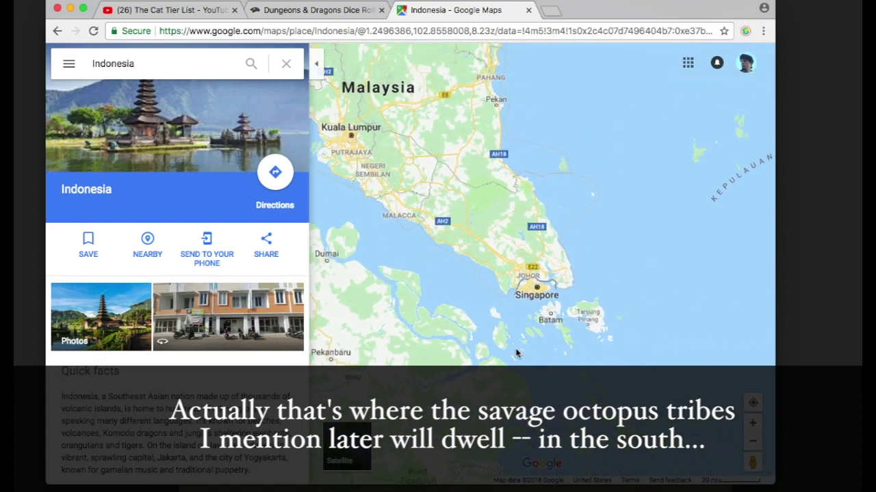
pyautogui.scroll(-3, 516, 353)
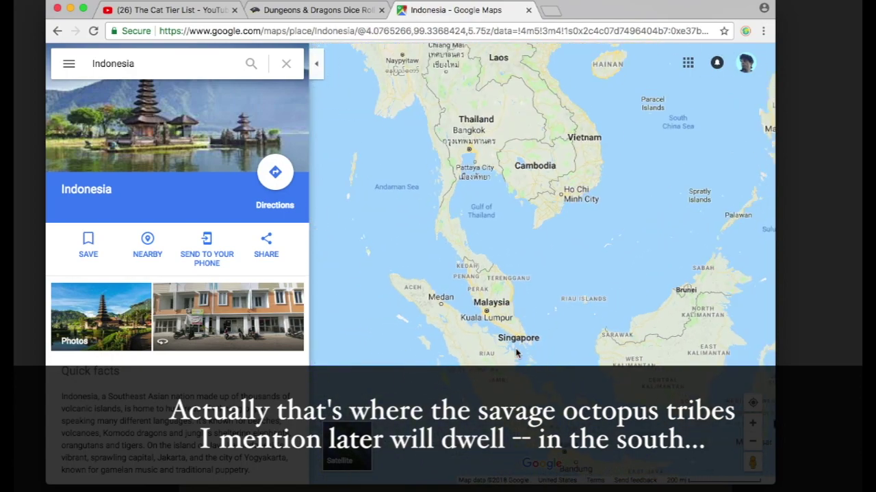
pyautogui.scroll(-2, 560, 309)
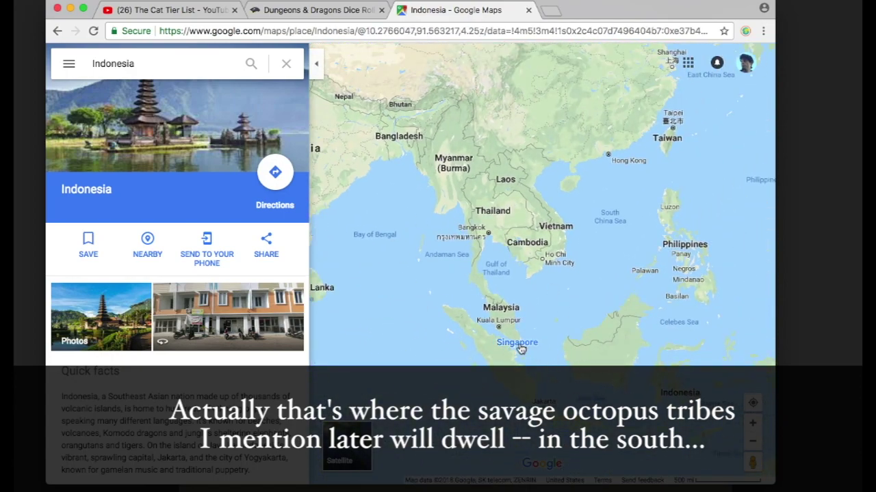
pyautogui.scroll(4, 593, 352)
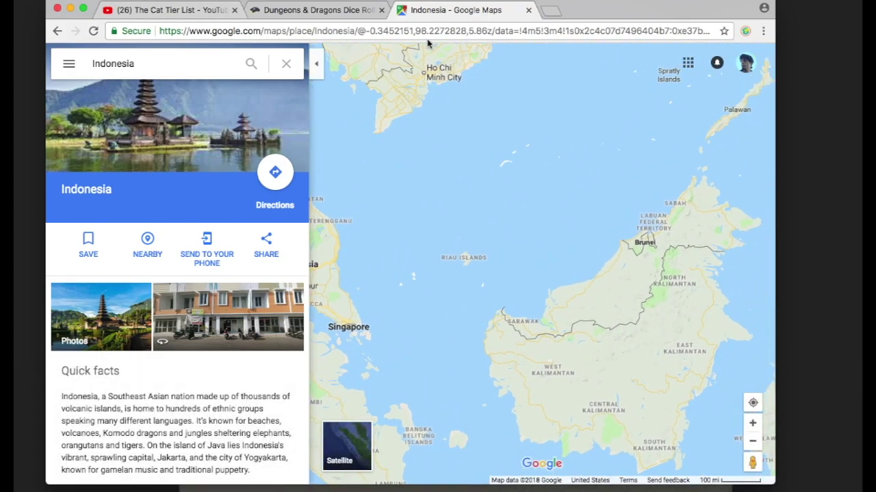
# - Put the browser away to return to Photoshop and rename the empty top layer "Jungle Peoples"
pyautogui.click(71, 11)
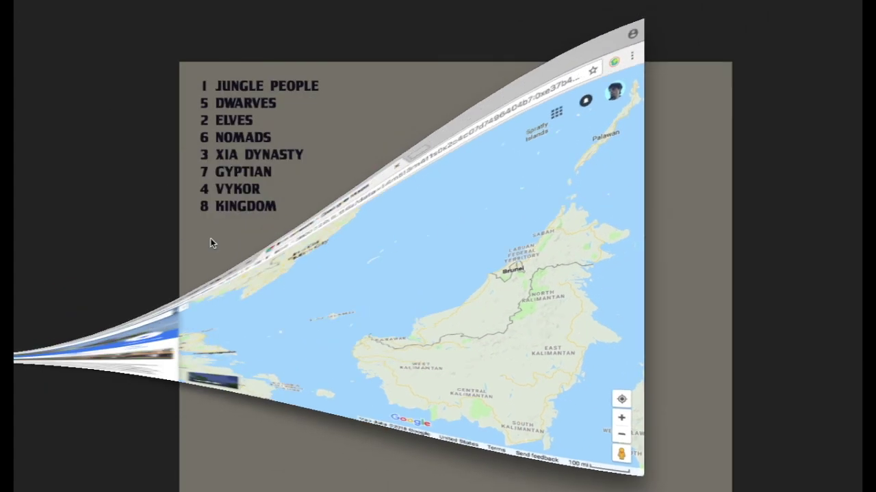
pyautogui.doubleClick(795, 197)
pyautogui.write('Jungle Peoples')
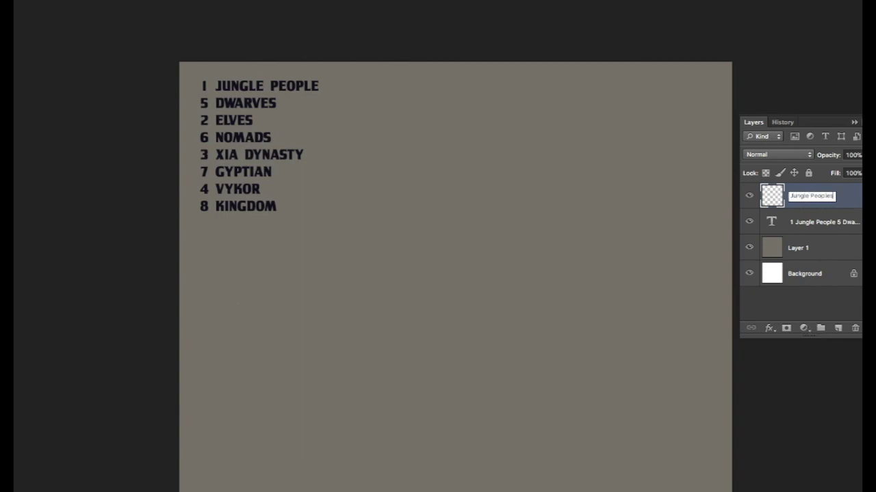
pyautogui.press('Return')
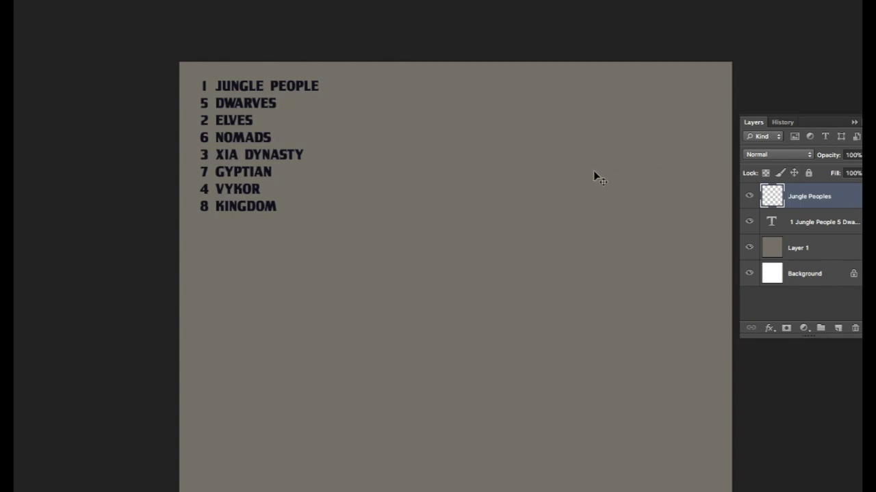
# - Draw additional mountain peaks beside the existing ranges and outline an irregular, closed coastline around the western volcano range
pyautogui.moveTo(531, 217)
pyautogui.mouseDown()
pyautogui.moveTo(515, 216)
pyautogui.moveTo(525, 216)
pyautogui.mouseUp()
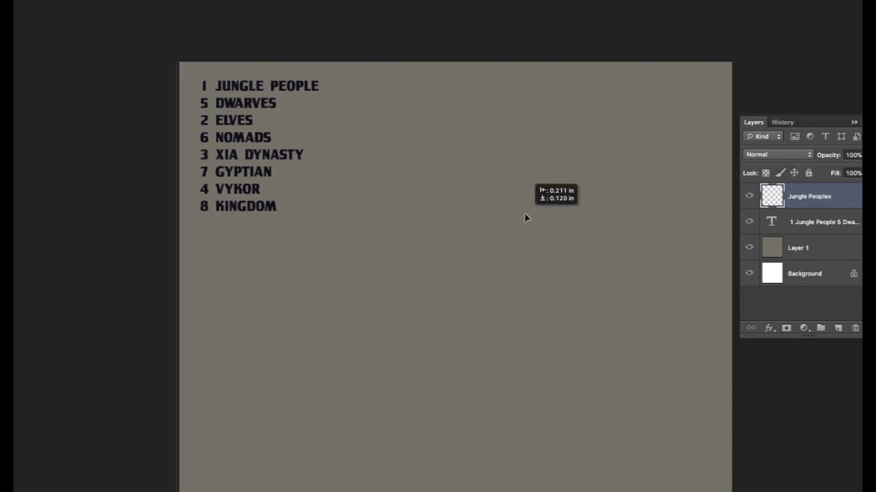
pyautogui.hotkey('ctrl', '+')
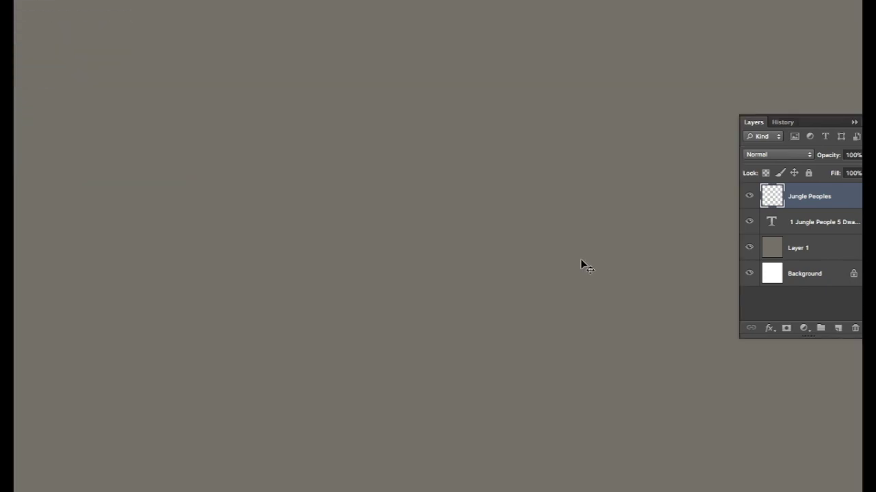
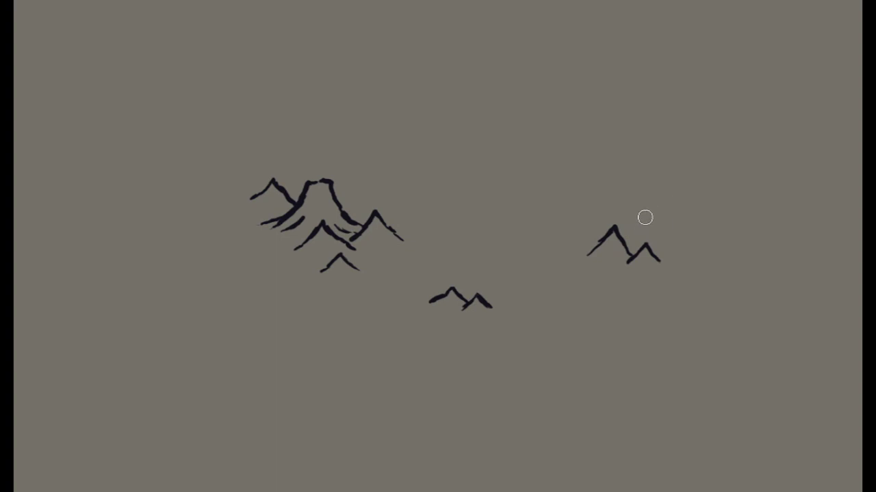
pyautogui.moveTo(633, 226)
pyautogui.mouseDown()
pyautogui.moveTo(658, 203)
pyautogui.moveTo(677, 224)
pyautogui.moveTo(657, 199)
pyautogui.moveTo(647, 209)
pyautogui.moveTo(667, 216)
pyautogui.mouseUp()
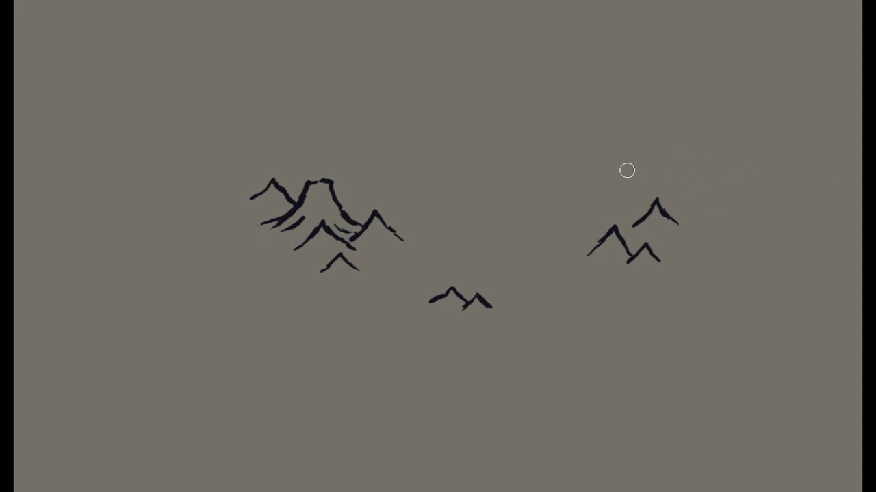
pyautogui.moveTo(228, 199)
pyautogui.mouseDown()
pyautogui.moveTo(237, 189)
pyautogui.moveTo(261, 203)
pyautogui.moveTo(223, 206)
pyautogui.mouseUp()
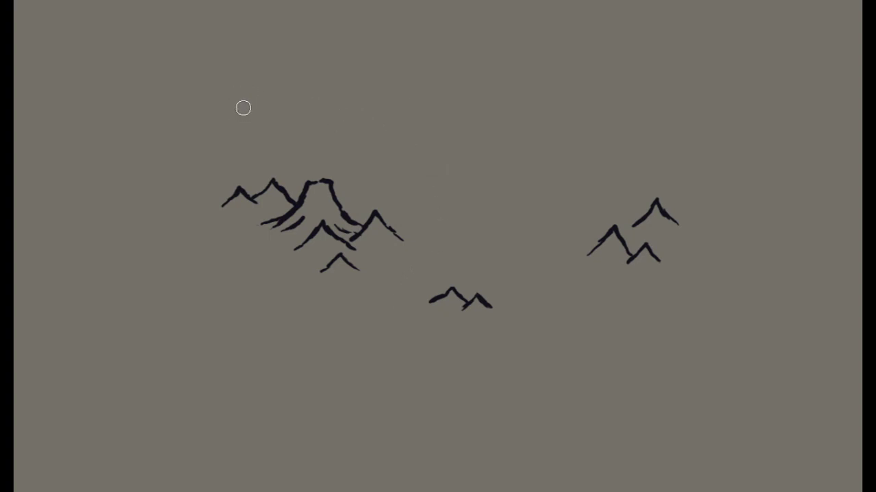
pyautogui.moveTo(221, 54)
pyautogui.mouseDown()
pyautogui.moveTo(302, 66)
pyautogui.moveTo(333, 87)
pyautogui.moveTo(341, 142)
pyautogui.moveTo(356, 150)
pyautogui.moveTo(406, 129)
pyautogui.moveTo(429, 141)
pyautogui.moveTo(428, 189)
pyautogui.moveTo(484, 214)
pyautogui.moveTo(473, 253)
pyautogui.moveTo(452, 252)
pyautogui.moveTo(420, 271)
pyautogui.moveTo(400, 268)
pyautogui.moveTo(391, 285)
pyautogui.moveTo(402, 304)
pyautogui.moveTo(374, 318)
pyautogui.moveTo(377, 342)
pyautogui.moveTo(363, 361)
pyautogui.moveTo(337, 361)
pyautogui.moveTo(331, 341)
pyautogui.moveTo(314, 333)
pyautogui.moveTo(229, 334)
pyautogui.moveTo(206, 308)
pyautogui.moveTo(212, 294)
pyautogui.moveTo(230, 300)
pyautogui.moveTo(247, 265)
pyautogui.moveTo(207, 250)
pyautogui.moveTo(186, 223)
pyautogui.moveTo(189, 202)
pyautogui.moveTo(145, 172)
pyautogui.moveTo(197, 142)
pyautogui.moveTo(144, 133)
pyautogui.moveTo(122, 101)
pyautogui.moveTo(144, 76)
pyautogui.moveTo(171, 74)
pyautogui.moveTo(169, 31)
pyautogui.moveTo(232, 23)
pyautogui.moveTo(219, 35)
pyautogui.moveTo(224, 60)
pyautogui.mouseUp()
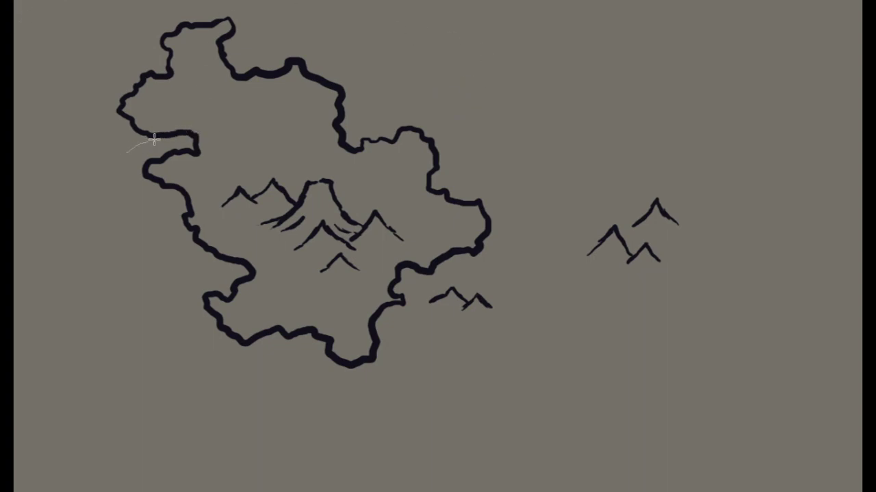
# - Lasso the northern part of the island's coastline and move it north, away from the main island
pyautogui.moveTo(151, 132)
pyautogui.mouseDown()
pyautogui.moveTo(126, 152)
pyautogui.moveTo(366, 115)
pyautogui.moveTo(297, 42)
pyautogui.mouseUp()
pyautogui.moveTo(168, 15)
pyautogui.mouseDown()
pyautogui.moveTo(95, 65)
pyautogui.moveTo(97, 112)
pyautogui.mouseUp()
pyautogui.moveTo(150, 144); pyautogui.dragTo(153, 142)
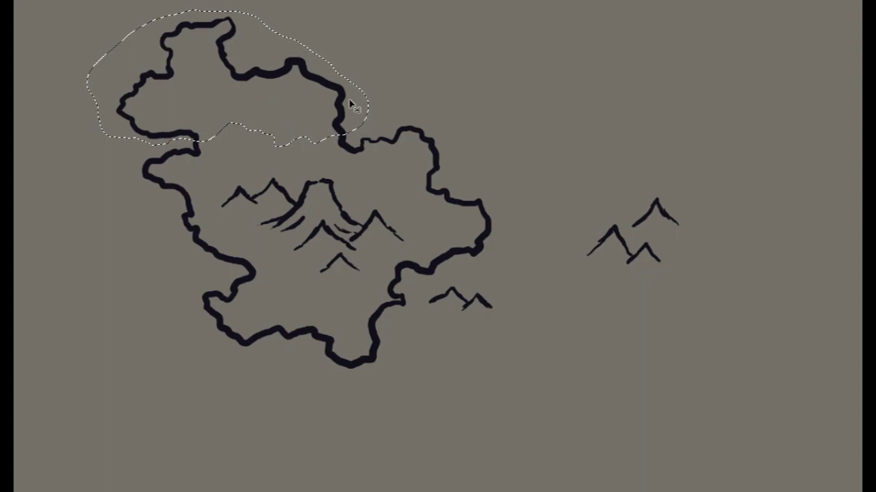
pyautogui.moveTo(341, 118)
pyautogui.mouseDown()
pyautogui.moveTo(337, 108)
pyautogui.moveTo(357, 101)
pyautogui.mouseUp()
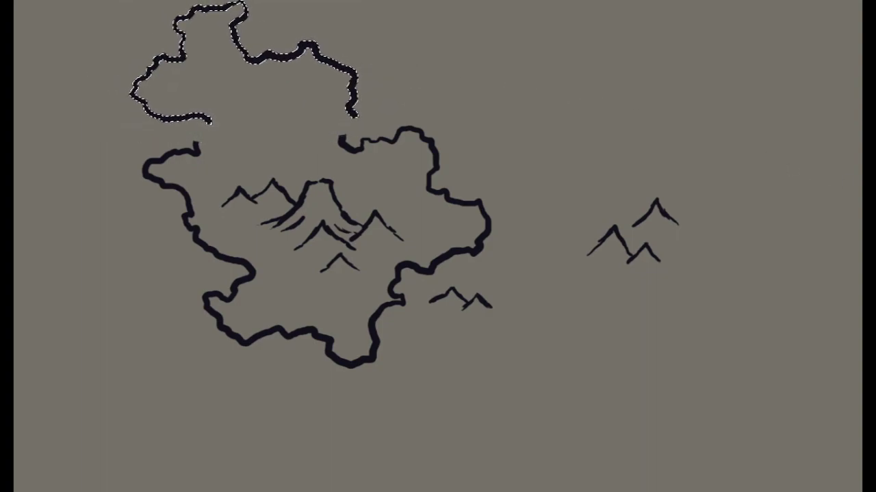
pyautogui.scroll(3, 357, 101)
pyautogui.moveTo(277, 110)
pyautogui.mouseDown()
pyautogui.moveTo(276, 82)
pyautogui.moveTo(288, 77)
pyautogui.mouseUp()
# - Rotate the detached northern coastline slightly counterclockwise, reposition it and clear the selection
pyautogui.hotkey('ctrl', 't')
pyautogui.moveTo(417, 119); pyautogui.dragTo(407, 47)
pyautogui.press('Return')
pyautogui.moveTo(359, 84); pyautogui.dragTo(382, 73)
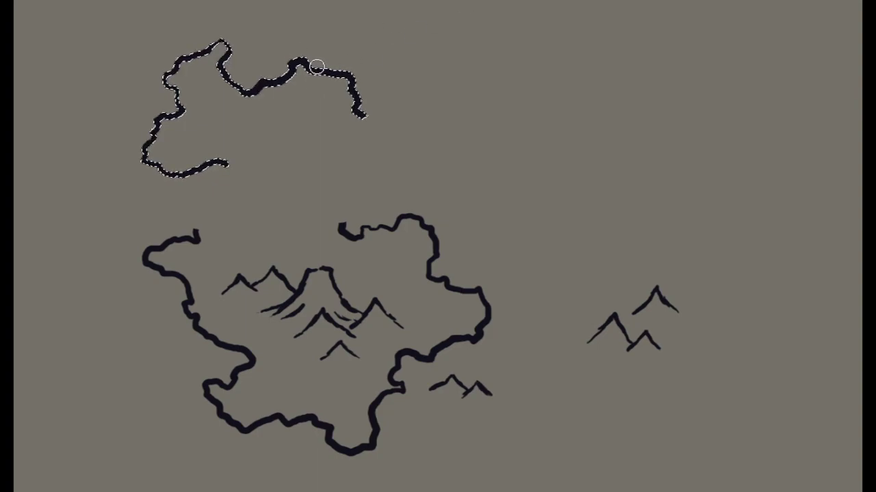
pyautogui.hotkey('ctrl', 'd')
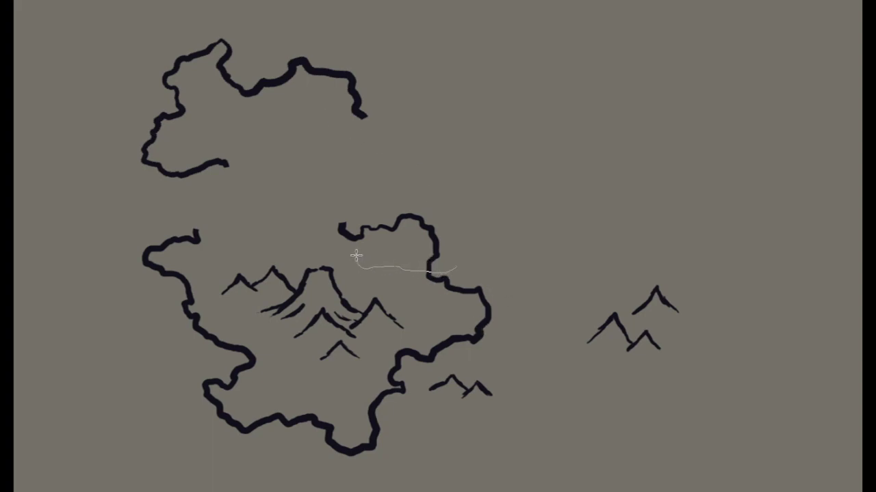
# - Lasso the main island's northeastern coastline section, move it out to the northeast as a separate piece and deselect it
pyautogui.moveTo(333, 217)
pyautogui.mouseDown()
pyautogui.moveTo(376, 187)
pyautogui.moveTo(450, 219)
pyautogui.moveTo(476, 262)
pyautogui.mouseUp()
pyautogui.moveTo(429, 236); pyautogui.dragTo(591, 186)
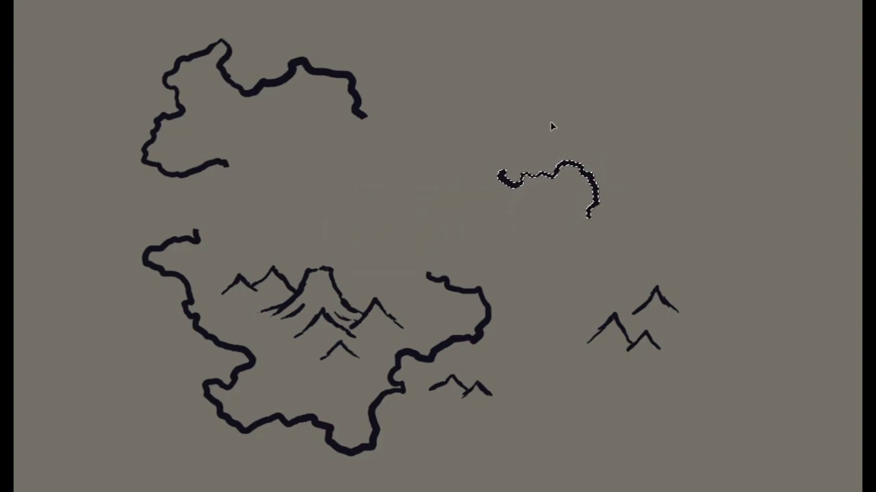
pyautogui.hotkey('ctrl', 'd')
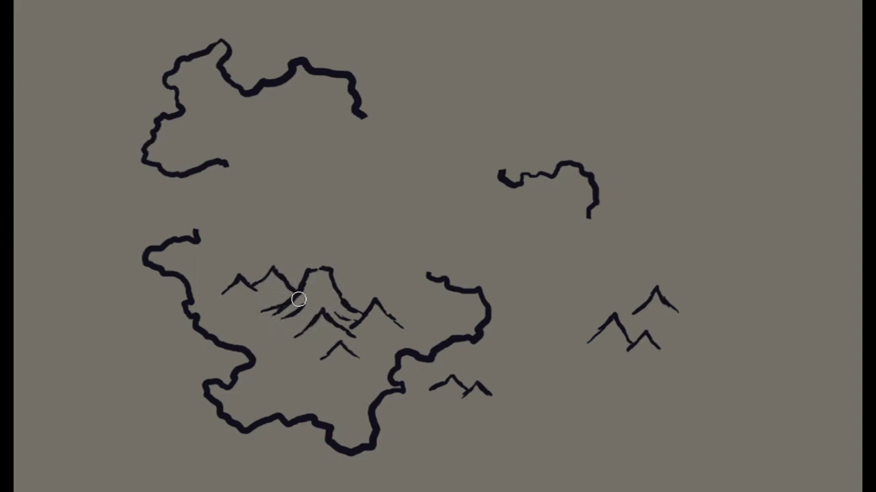
# - Lasso the main island's southwestern bulge, shift it slightly northwest away from the coast and deselect it
pyautogui.moveTo(281, 308)
pyautogui.mouseDown()
pyautogui.moveTo(314, 328)
pyautogui.moveTo(305, 299)
pyautogui.mouseUp()
pyautogui.moveTo(233, 364)
pyautogui.mouseDown()
pyautogui.moveTo(305, 394)
pyautogui.moveTo(260, 467)
pyautogui.moveTo(198, 369)
pyautogui.mouseUp()
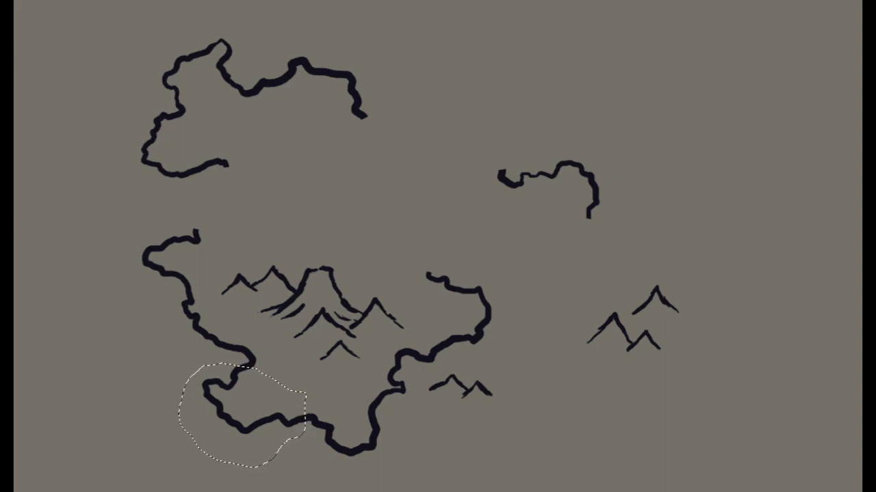
pyautogui.moveTo(229, 395); pyautogui.dragTo(191, 386)
pyautogui.moveTo(210, 346); pyautogui.dragTo(210, 345)
pyautogui.hotkey('ctrl', 'd')
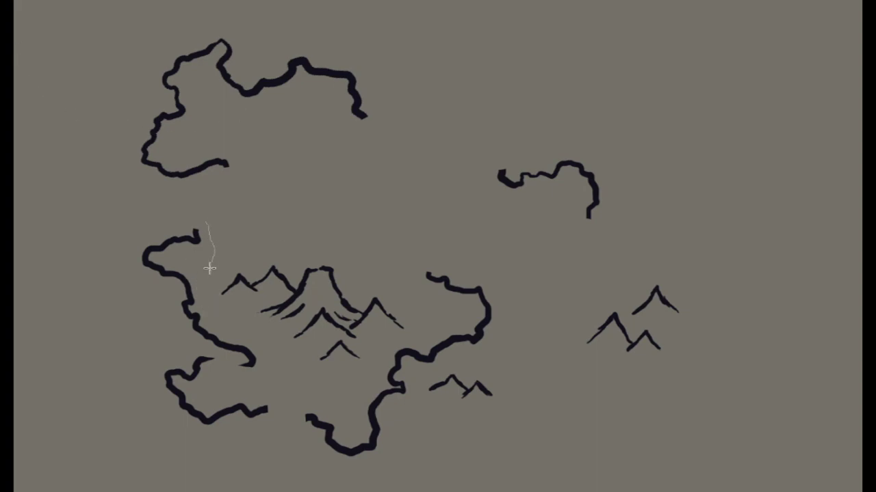
# - Separate the main island's western peninsula, move it north and brush in its eastern shore to form a small closed island
pyautogui.moveTo(132, 272)
pyautogui.mouseDown()
pyautogui.moveTo(141, 234)
pyautogui.moveTo(208, 223)
pyautogui.mouseUp()
pyautogui.moveTo(181, 257); pyautogui.dragTo(170, 206)
pyautogui.hotkey('ctrl', 'd')
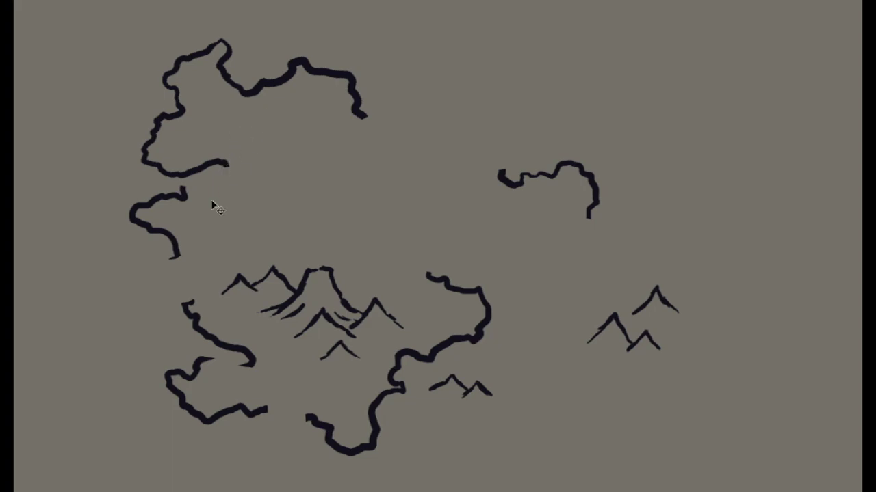
pyautogui.press('b')
pyautogui.moveTo(185, 188)
pyautogui.mouseDown()
pyautogui.moveTo(215, 223)
pyautogui.moveTo(196, 232)
pyautogui.moveTo(186, 254)
pyautogui.moveTo(169, 258)
pyautogui.mouseUp()
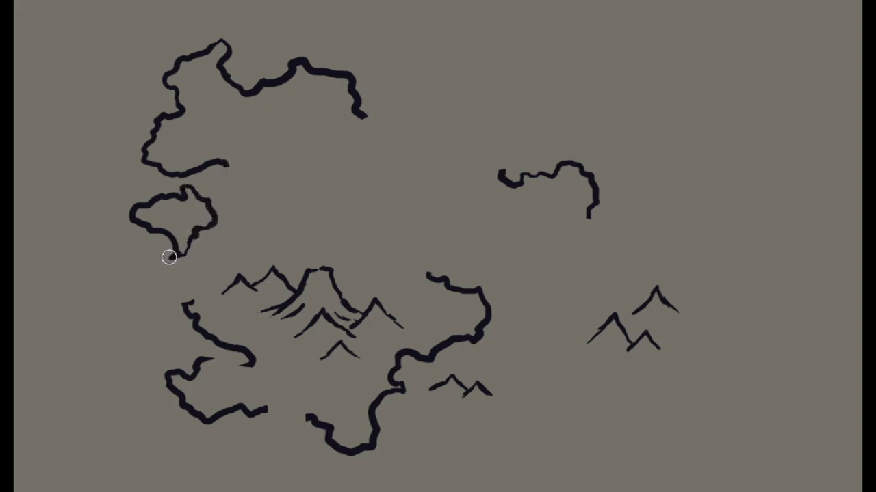
# - Draw a new jagged north coast for the main island around the volcanoes, with two tiny islets off its northern tip
pyautogui.moveTo(190, 303)
pyautogui.mouseDown()
pyautogui.moveTo(253, 253)
pyautogui.moveTo(269, 222)
pyautogui.moveTo(286, 247)
pyautogui.moveTo(324, 253)
pyautogui.moveTo(323, 244)
pyautogui.moveTo(352, 244)
pyautogui.mouseUp()
pyautogui.moveTo(279, 203); pyautogui.dragTo(283, 183)
pyautogui.moveTo(353, 242)
pyautogui.mouseDown()
pyautogui.moveTo(366, 260)
pyautogui.moveTo(419, 262)
pyautogui.moveTo(401, 273)
pyautogui.moveTo(401, 289)
pyautogui.moveTo(432, 273)
pyautogui.mouseUp()
# - Close the open outlines of the eastern, northern and southwestern islands, adding an islet off the northern island's southeast tip
pyautogui.moveTo(500, 177)
pyautogui.mouseDown()
pyautogui.moveTo(491, 177)
pyautogui.moveTo(491, 208)
pyautogui.moveTo(474, 214)
pyautogui.moveTo(474, 225)
pyautogui.moveTo(524, 216)
pyautogui.moveTo(525, 204)
pyautogui.moveTo(547, 198)
pyautogui.moveTo(574, 234)
pyautogui.moveTo(586, 231)
pyautogui.moveTo(590, 205)
pyautogui.mouseUp()
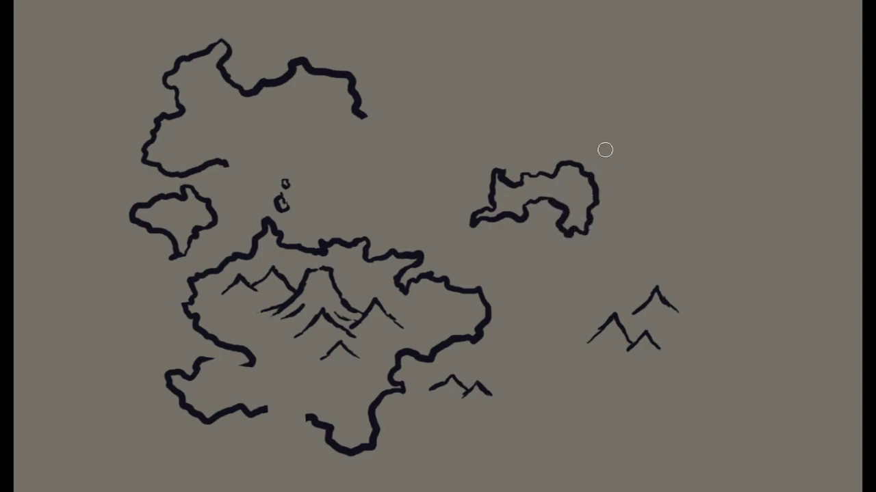
pyautogui.moveTo(224, 163)
pyautogui.mouseDown()
pyautogui.moveTo(251, 175)
pyautogui.moveTo(260, 167)
pyautogui.moveTo(255, 151)
pyautogui.moveTo(299, 117)
pyautogui.moveTo(324, 132)
pyautogui.moveTo(360, 126)
pyautogui.moveTo(364, 114)
pyautogui.mouseUp()
pyautogui.moveTo(350, 145)
pyautogui.mouseDown()
pyautogui.moveTo(358, 146)
pyautogui.moveTo(346, 149)
pyautogui.mouseUp()
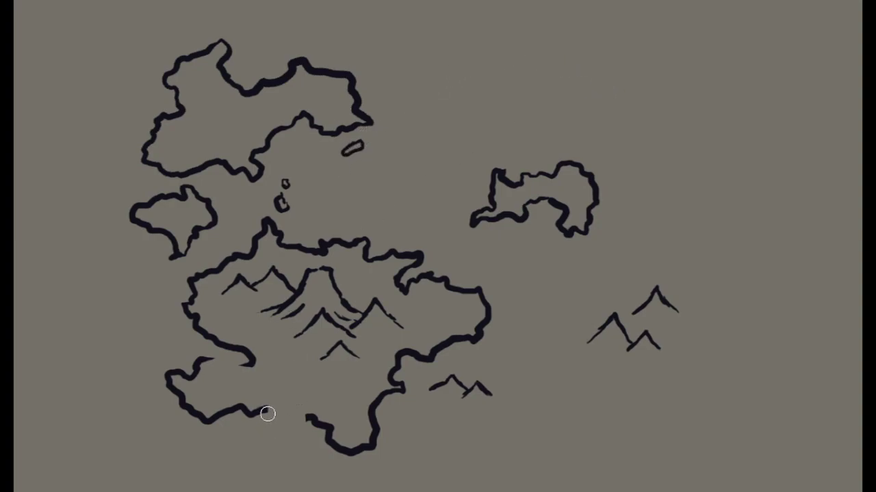
pyautogui.moveTo(208, 357)
pyautogui.mouseDown()
pyautogui.moveTo(260, 385)
pyautogui.moveTo(253, 394)
pyautogui.mouseUp()
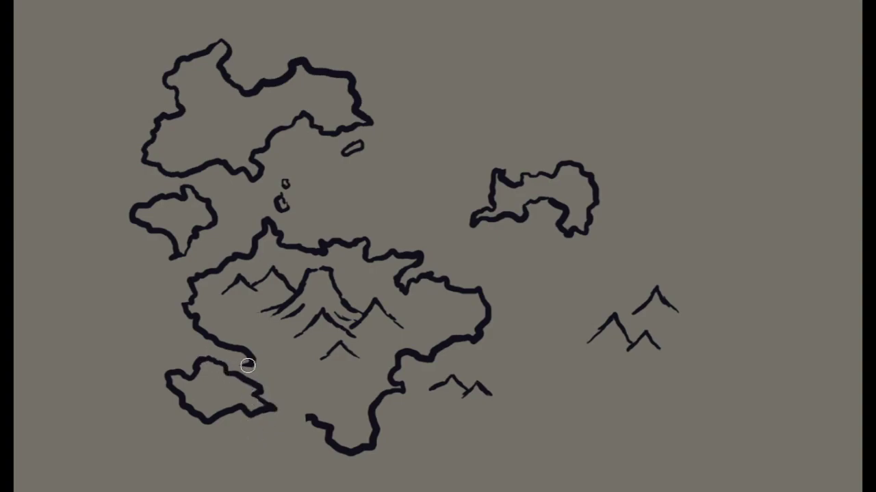
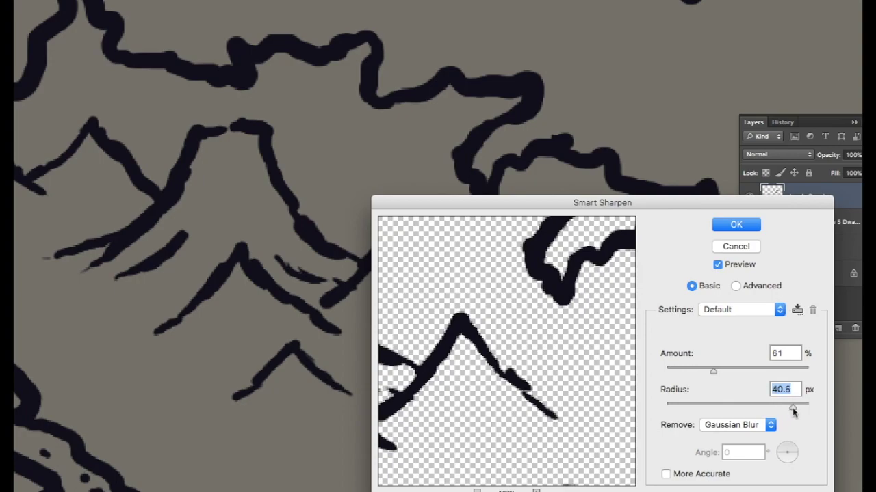
pyautogui.click(757, 426)
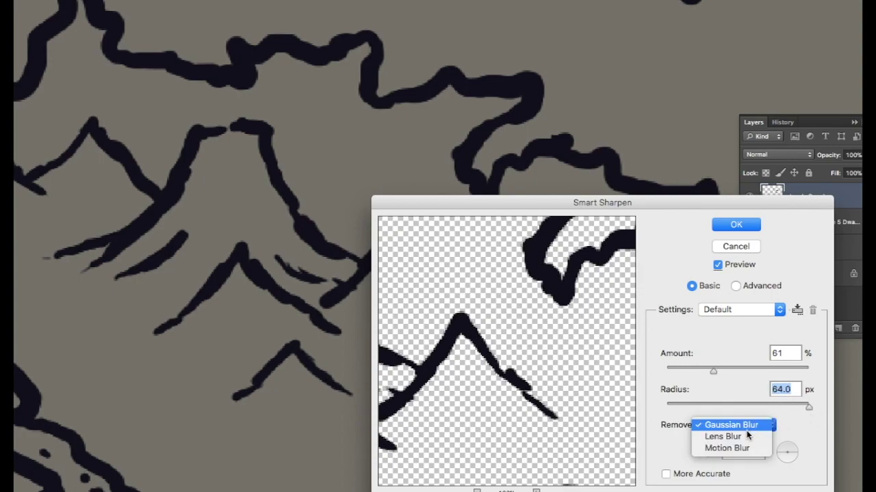
pyautogui.click(742, 435)
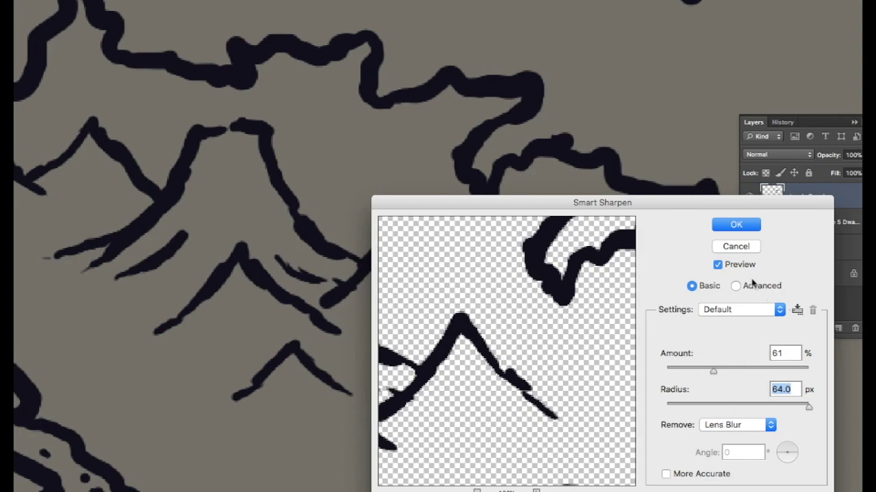
pyautogui.click(736, 247)
# - Sharpen the Jungle Peoples linework with Unsharp Mask at 148% amount, 170.6 pixels radius and a threshold of 136 levels
pyautogui.click(274, 0)
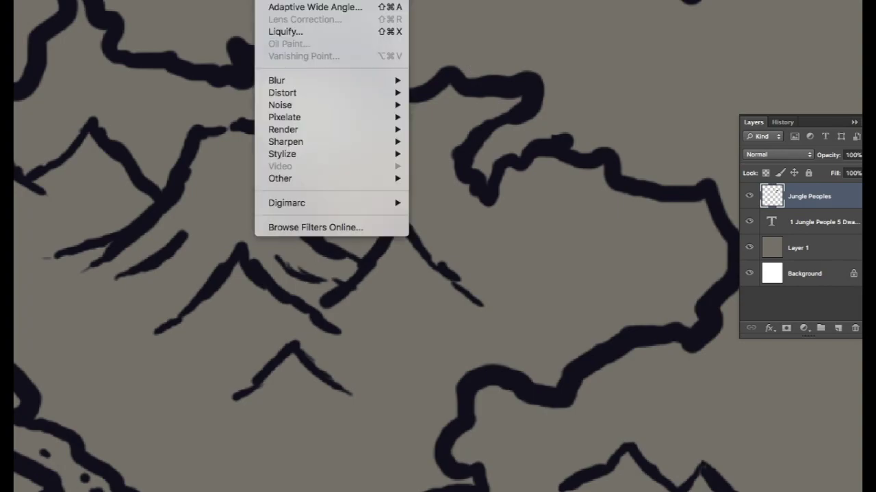
pyautogui.moveTo(299, 142)
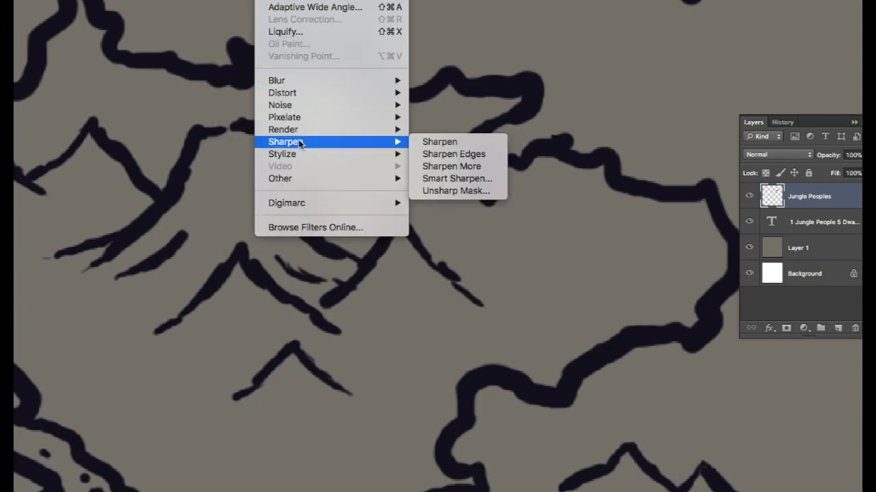
pyautogui.click(450, 191)
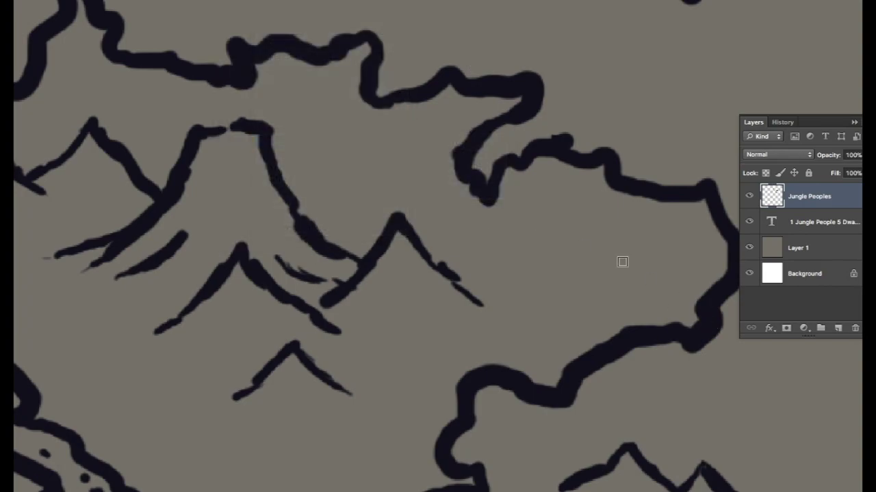
pyautogui.moveTo(771, 159); pyautogui.dragTo(685, 153)
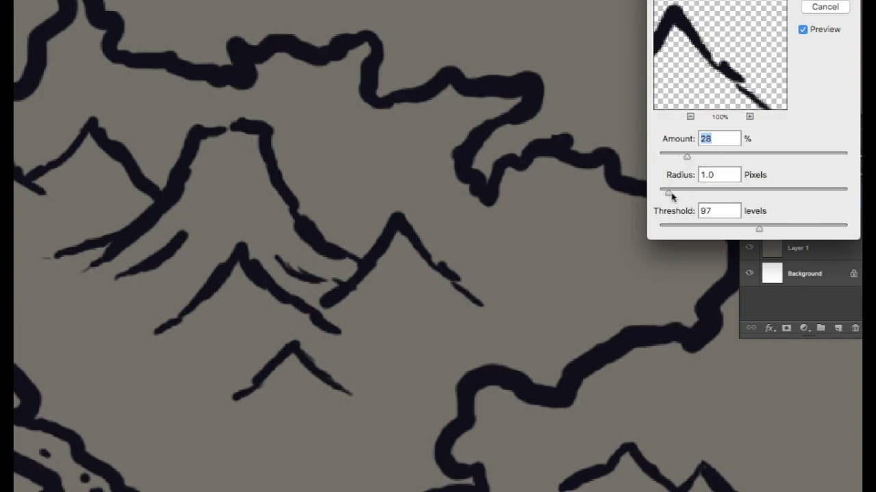
pyautogui.moveTo(669, 193); pyautogui.dragTo(803, 198)
pyautogui.moveTo(742, 226); pyautogui.dragTo(800, 231)
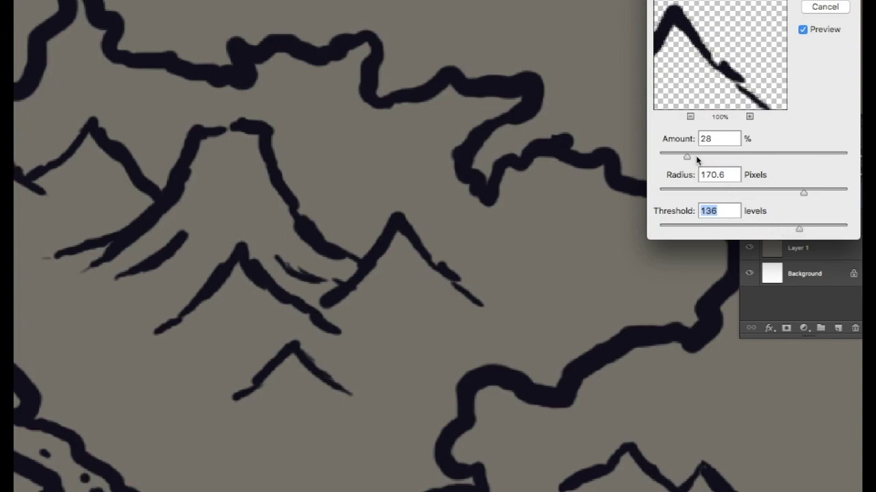
pyautogui.moveTo(699, 157); pyautogui.dragTo(787, 158)
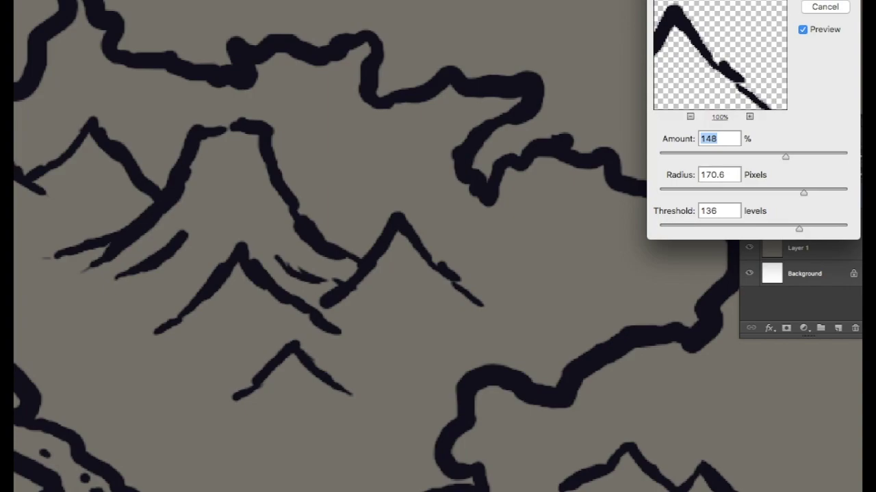
pyautogui.press('Return')
# - Examine the sharpened edges of the mountains and coastlines up close and at map scale
pyautogui.hotkey('ctrl', '+')
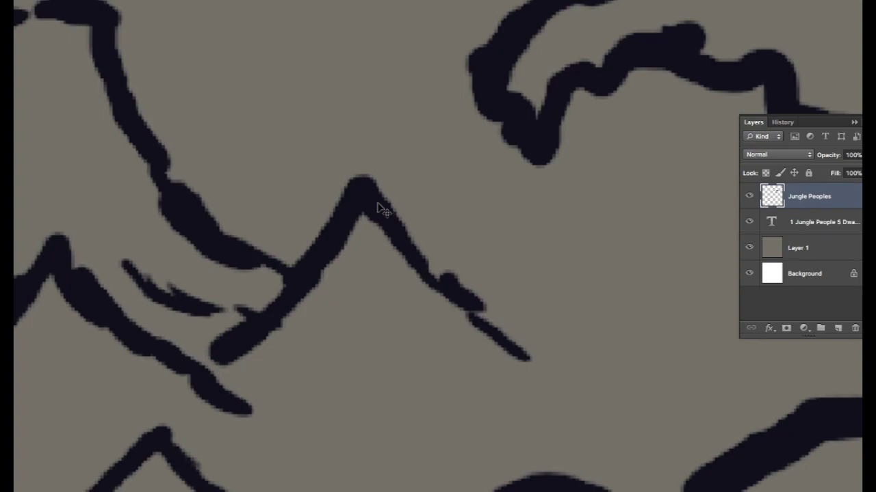
pyautogui.hotkey('ctrl', '-')
pyautogui.hotkey('ctrl', '-')
pyautogui.hotkey('ctrl', '-')
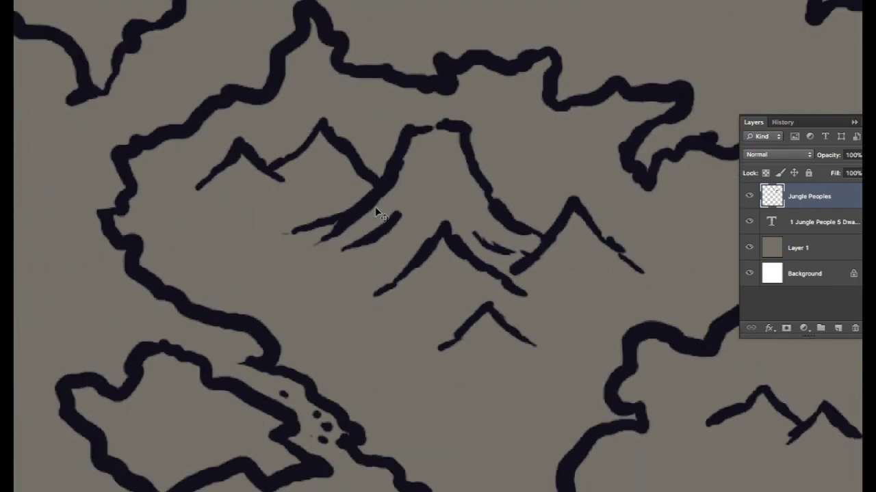
pyautogui.hotkey('ctrl', '-')
pyautogui.hotkey('ctrl', '-')
pyautogui.hotkey('ctrl', '+')
pyautogui.hotkey('ctrl', '+')
pyautogui.hotkey('ctrl', '+')
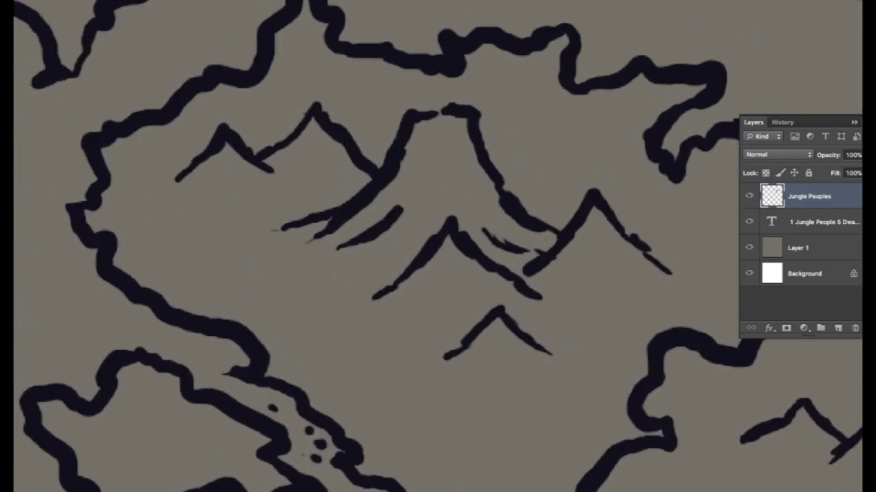
# - Select the linework, hide the Jungle Peoples layer, fill the selection with the dark line colour on a new layer and deselect
pyautogui.click(219, 212)
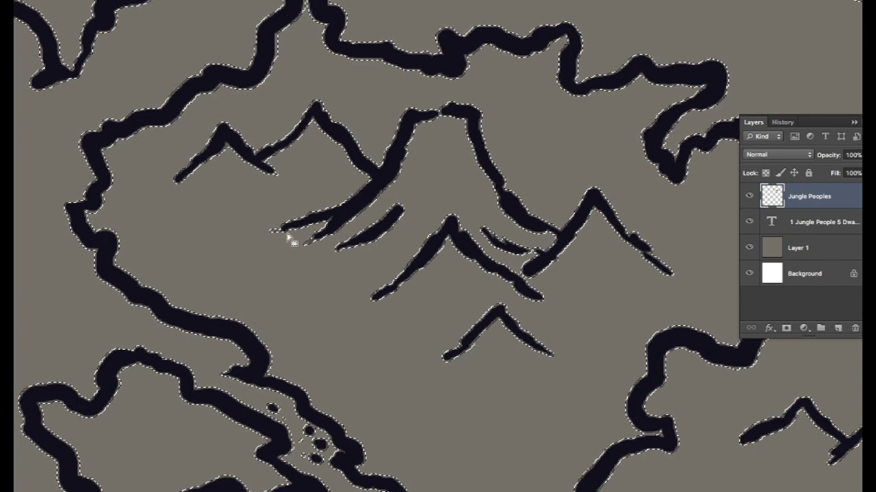
pyautogui.hotkey('ctrl', '-')
pyautogui.hotkey('ctrl', '-')
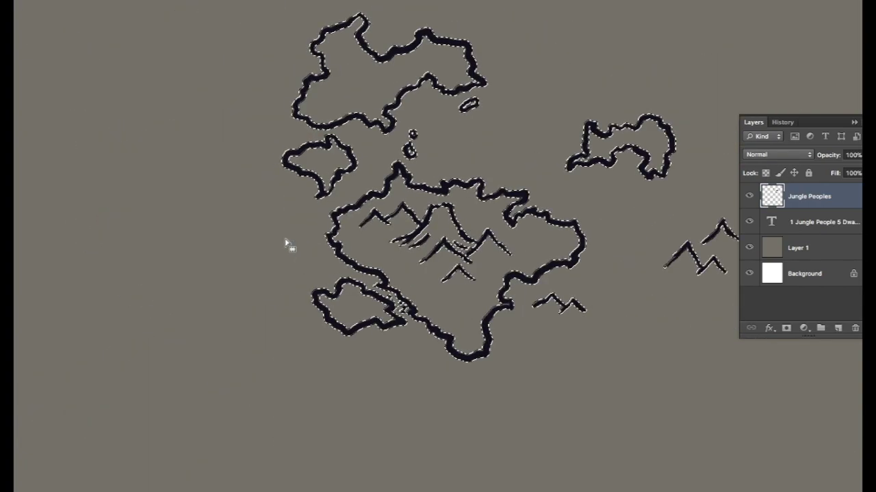
pyautogui.hotkey('ctrl', '+')
pyautogui.hotkey('ctrl', '+')
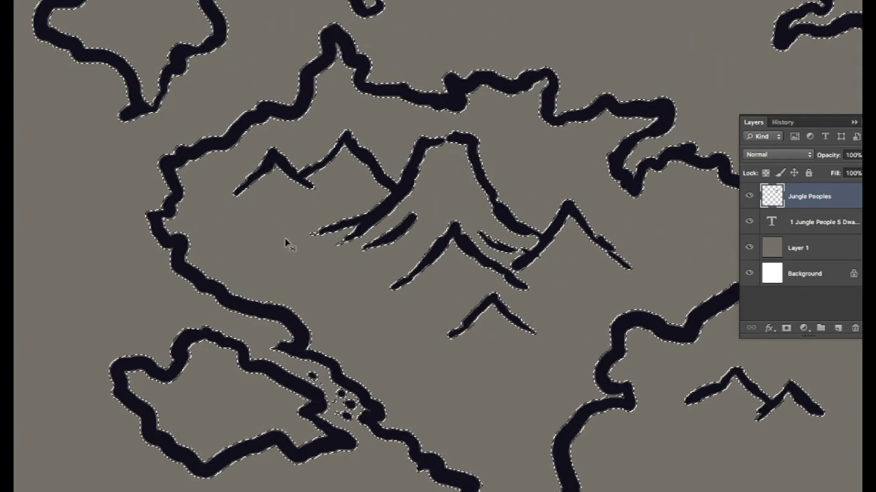
pyautogui.click(749, 198)
pyautogui.click(837, 329)
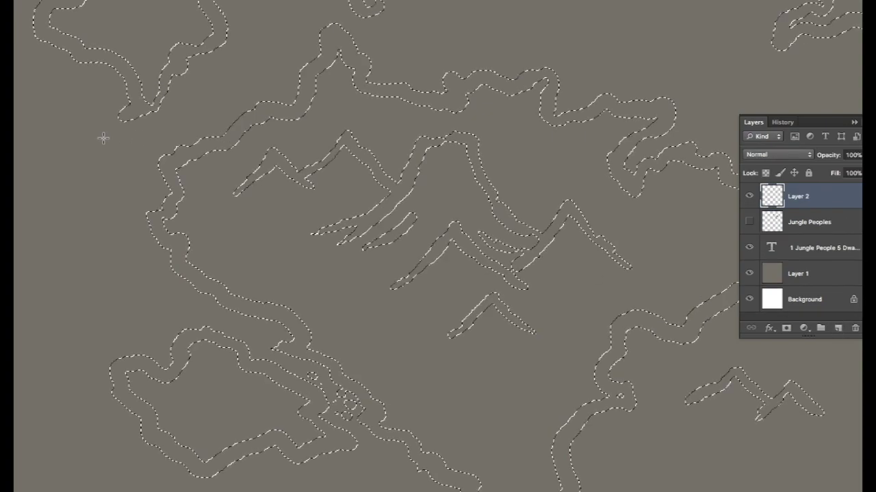
pyautogui.hotkey('alt', 'BackSpace')
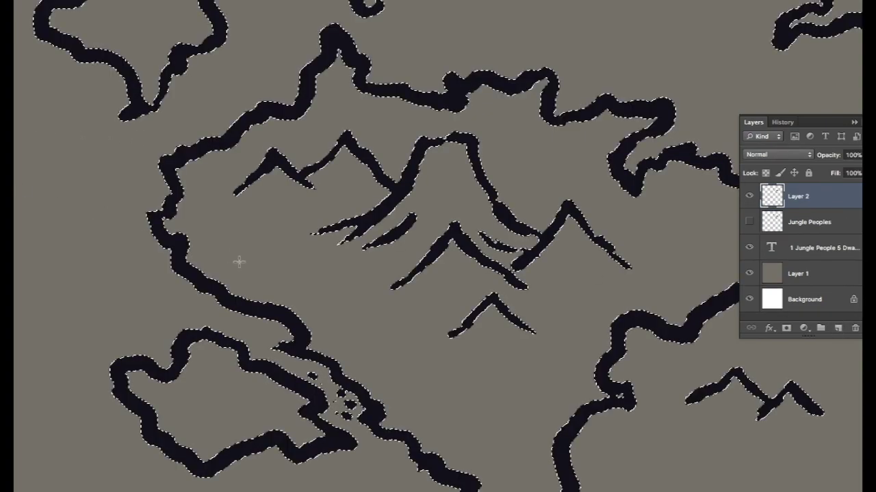
pyautogui.hotkey('ctrl', 'd')
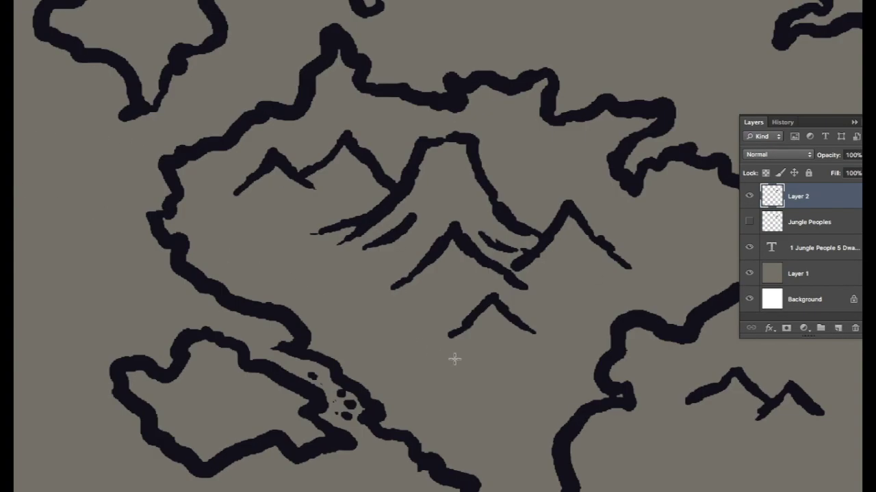
# - Examine the refilled linework's edge quality around the volcanoes, coastlines and islets at various magnifications
pyautogui.scroll(-3, 454, 352)
pyautogui.scroll(8, 454, 352)
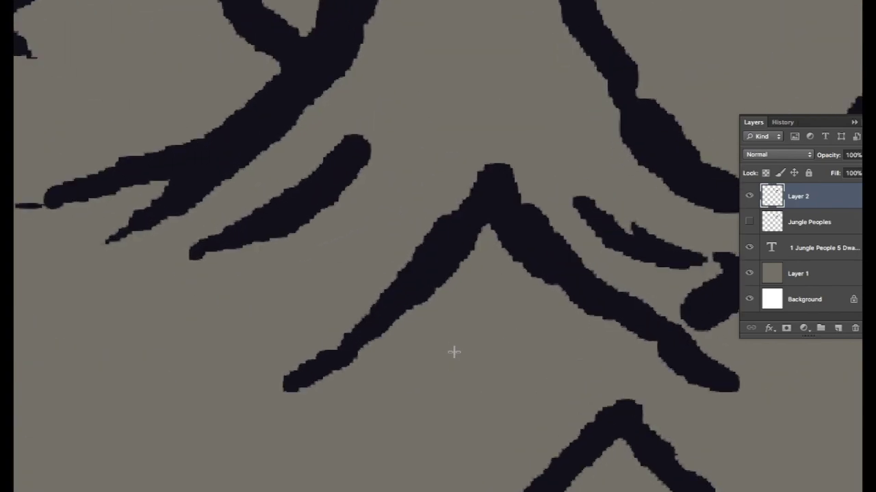
pyautogui.scroll(-5, 454, 352)
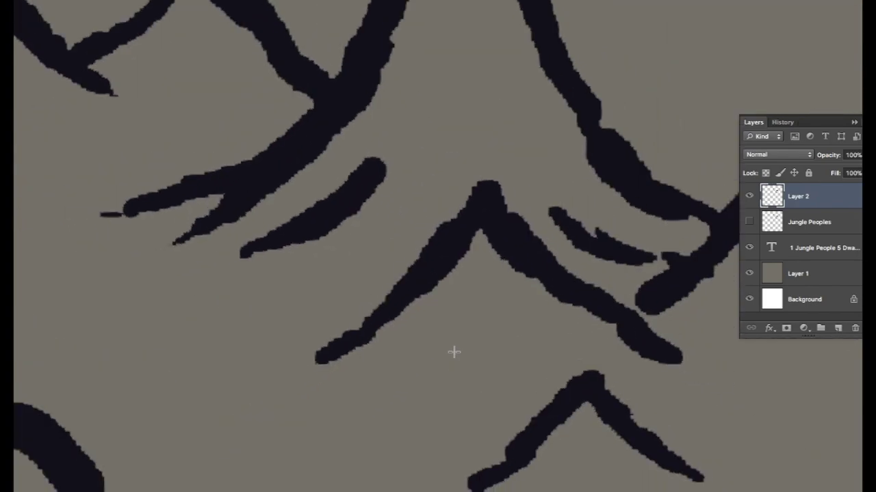
pyautogui.scroll(-5, 455, 353)
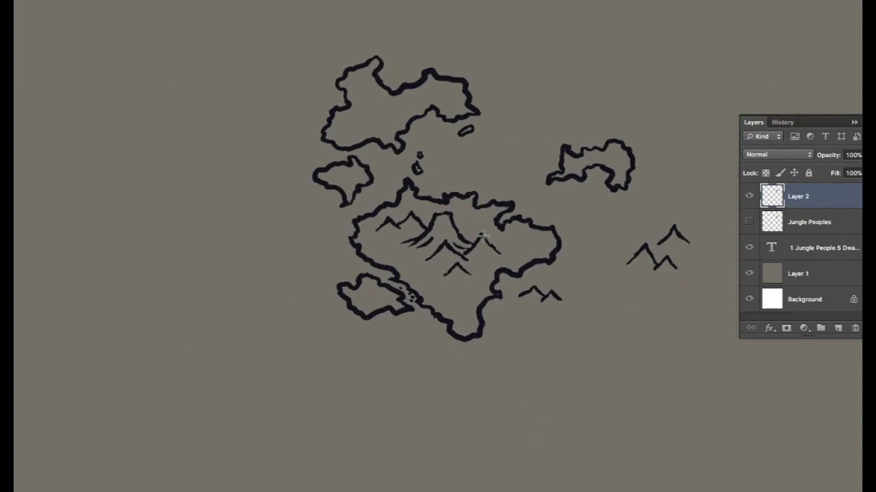
pyautogui.scroll(6, 483, 236)
pyautogui.scroll(-3, 483, 235)
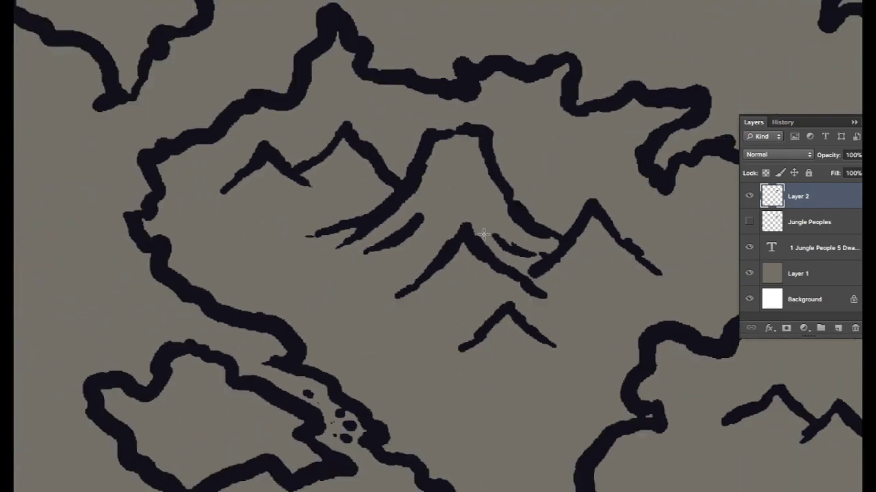
pyautogui.scroll(-3, 483, 235)
pyautogui.scroll(1, 483, 235)
pyautogui.scroll(-2, 483, 235)
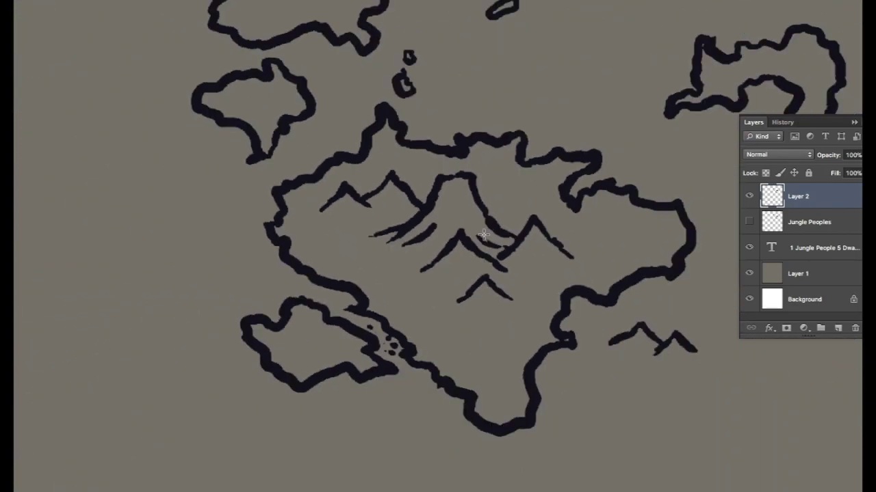
pyautogui.scroll(4, 483, 236)
pyautogui.scroll(-2, 483, 235)
pyautogui.scroll(4, 482, 236)
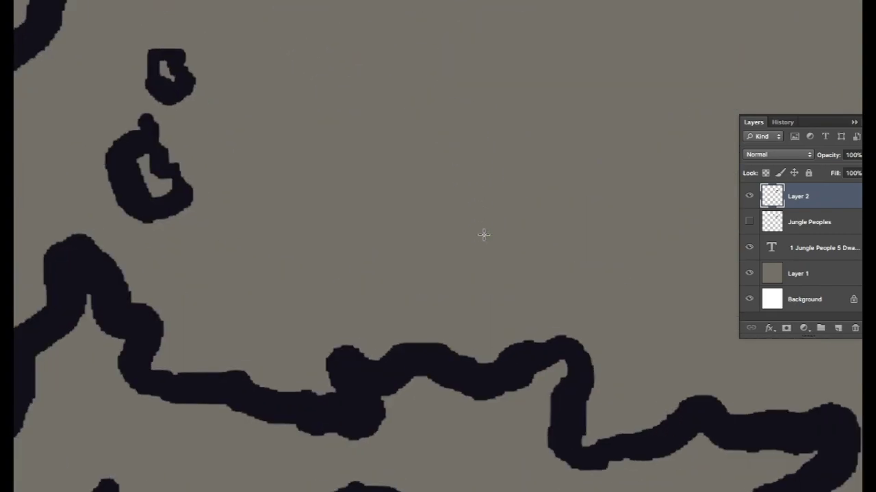
pyautogui.scroll(-5, 483, 233)
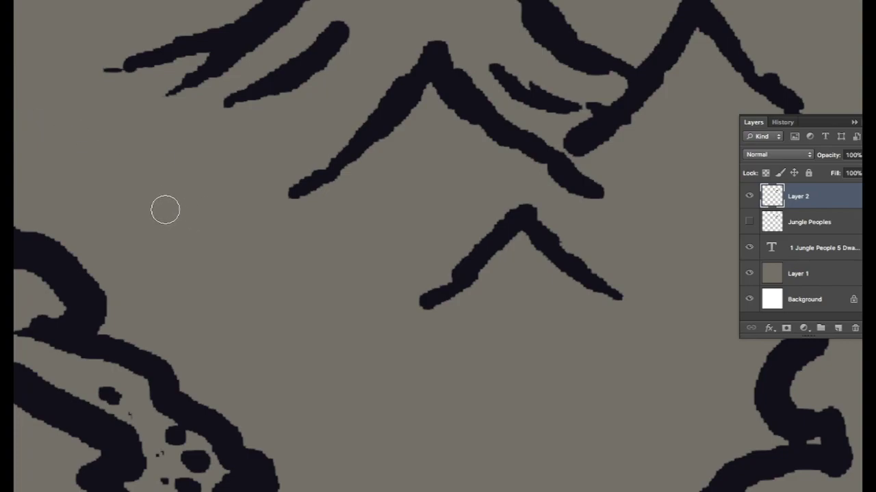
# - Try brush marks on the main island, ending with a tiny upright stroke and a small house below the front mountain
pyautogui.moveTo(165, 210); pyautogui.dragTo(237, 251)
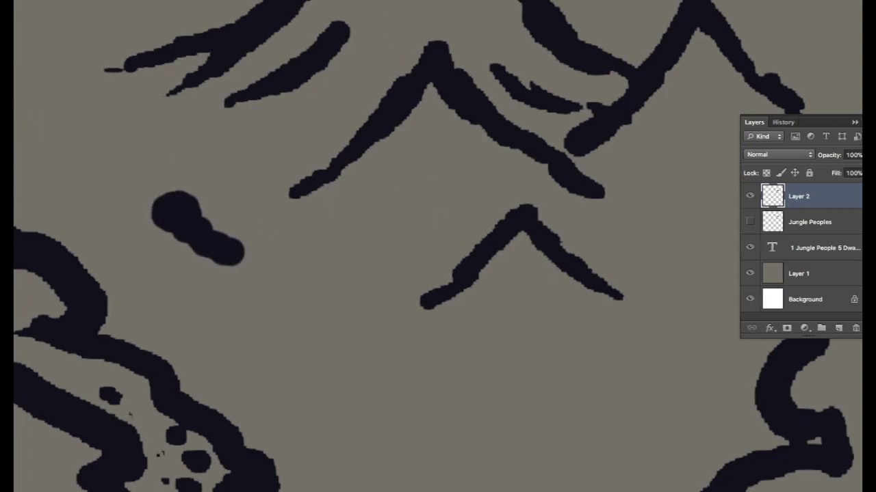
pyautogui.hotkey('ctrl', 'z')
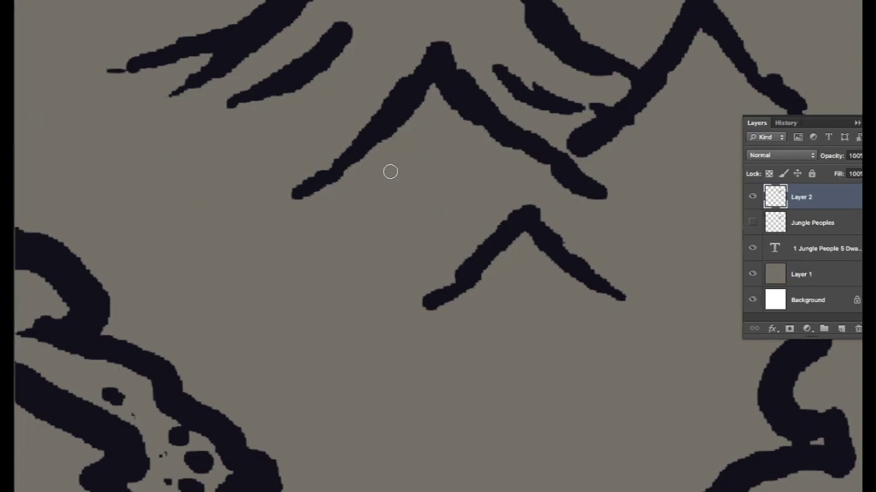
pyautogui.moveTo(399, 190); pyautogui.dragTo(399, 164)
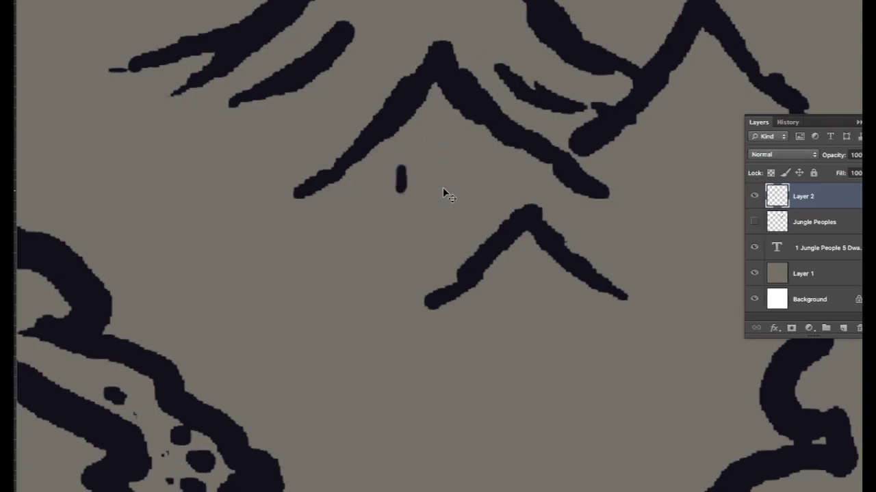
pyautogui.hotkey('ctrl', 'z')
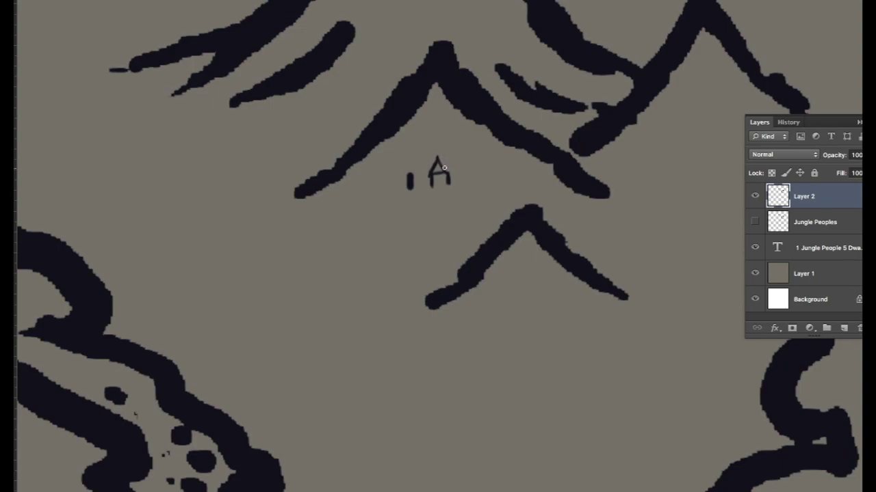
pyautogui.moveTo(438, 158); pyautogui.dragTo(457, 159)
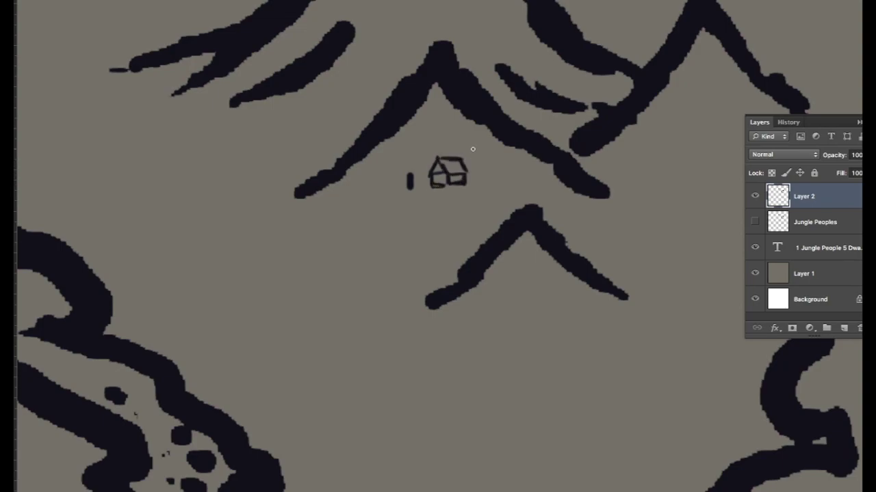
# - Try larger and smaller brush sizes and remove the tiny upright mark beside the small house
pyautogui.press(']')
pyautogui.press(']')
pyautogui.press(']')
pyautogui.press(']')
pyautogui.press(']')
pyautogui.press(']')
pyautogui.press('[')
pyautogui.press('[')
pyautogui.press('[')
pyautogui.press('[')
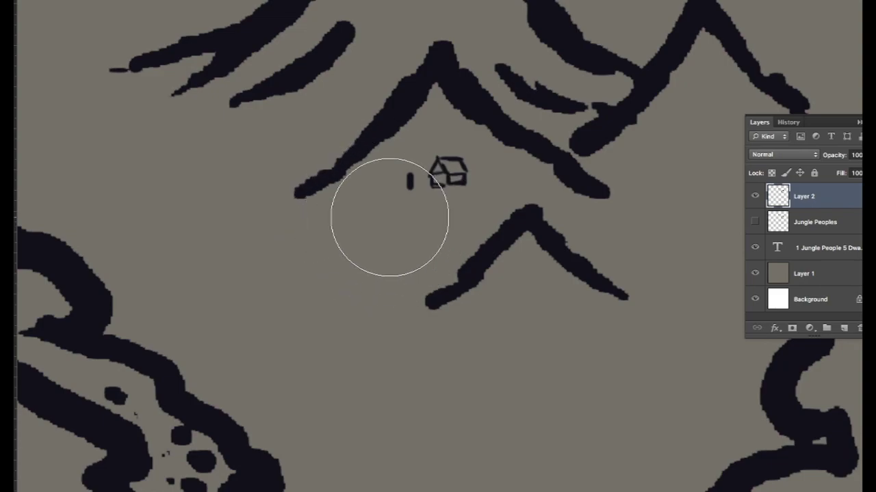
pyautogui.press('[')
pyautogui.press('[')
pyautogui.press('[')
pyautogui.press('[')
pyautogui.hotkey('ctrl', 'z')
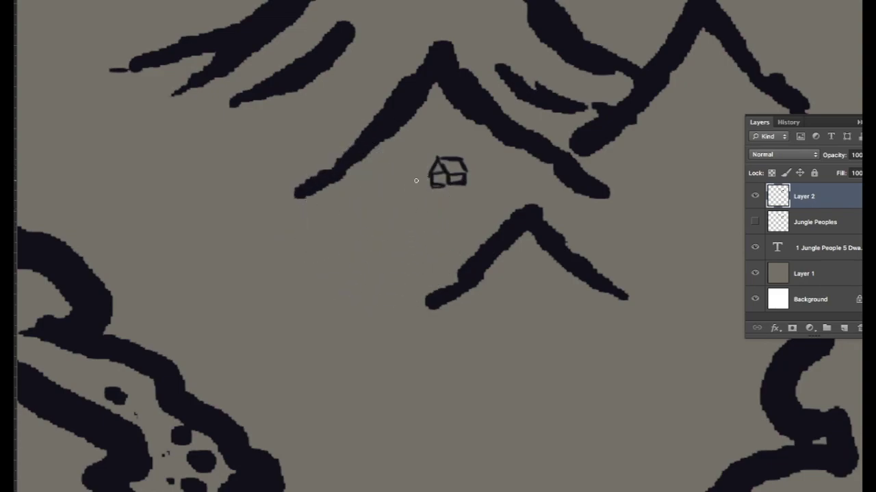
# - Check the small house against the whole island's scale and erase it from below the front mountain
pyautogui.scroll(-10, 416, 180)
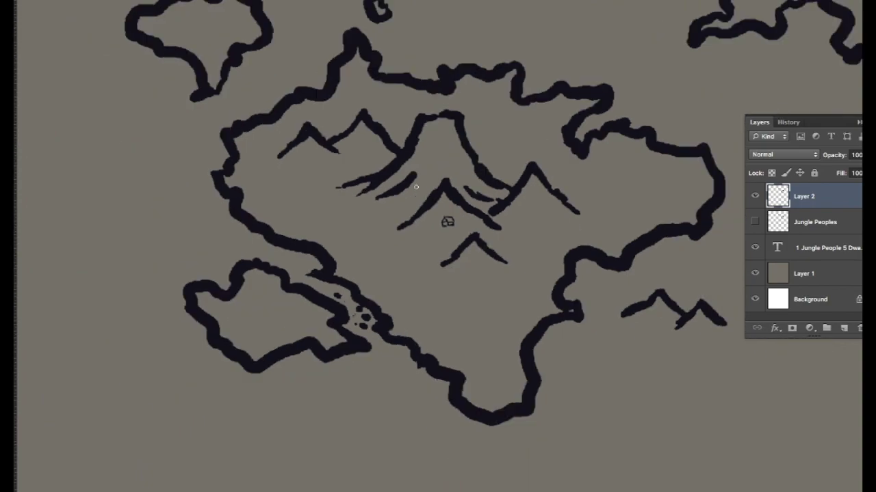
pyautogui.scroll(10, 416, 186)
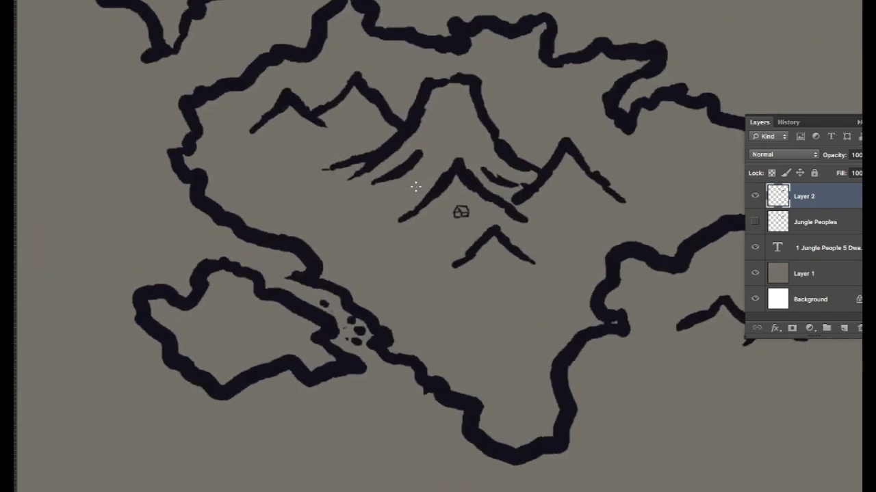
pyautogui.scroll(6, 415, 186)
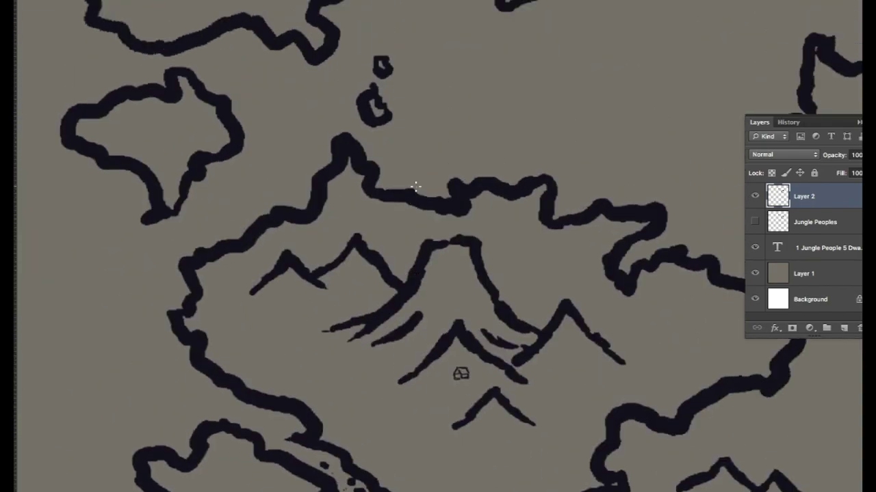
pyautogui.scroll(-5, 415, 186)
pyautogui.scroll(8, 415, 186)
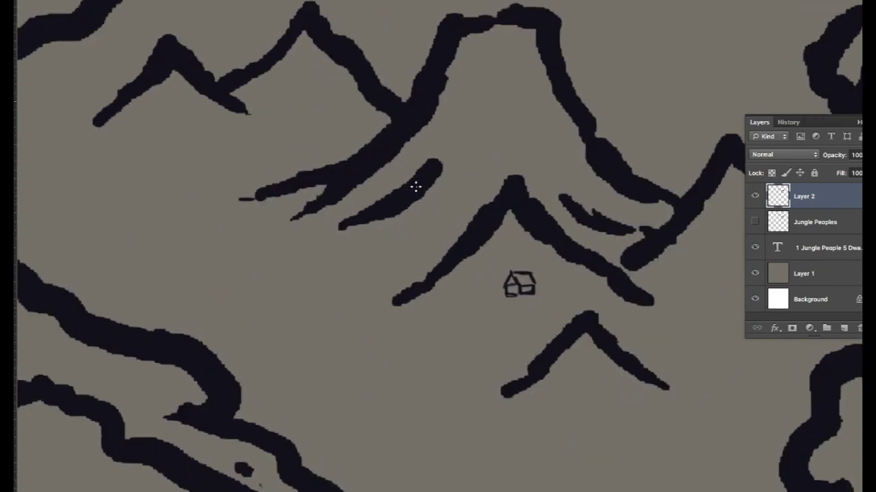
pyautogui.press('e')
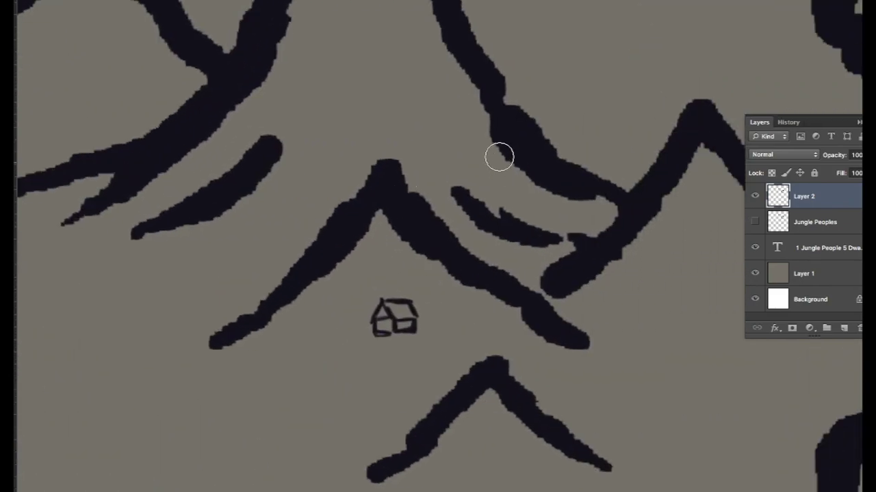
pyautogui.moveTo(383, 321)
pyautogui.mouseDown()
pyautogui.moveTo(358, 328)
pyautogui.moveTo(426, 309)
pyautogui.mouseUp()
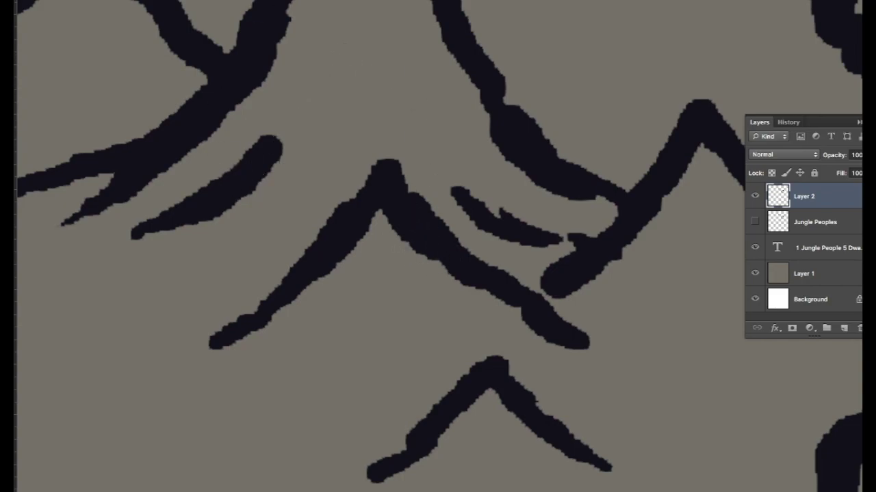
# - Draw a thin inner lip inside the central volcano's crater and slim down its rim and upper slopes
pyautogui.scroll(3, 313, 91)
pyautogui.scroll(15, 347, 205)
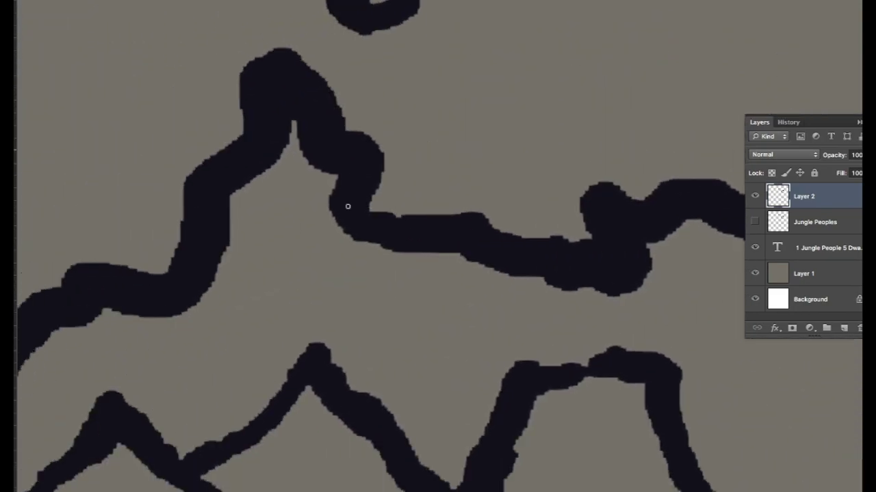
pyautogui.scroll(15, 408, 190)
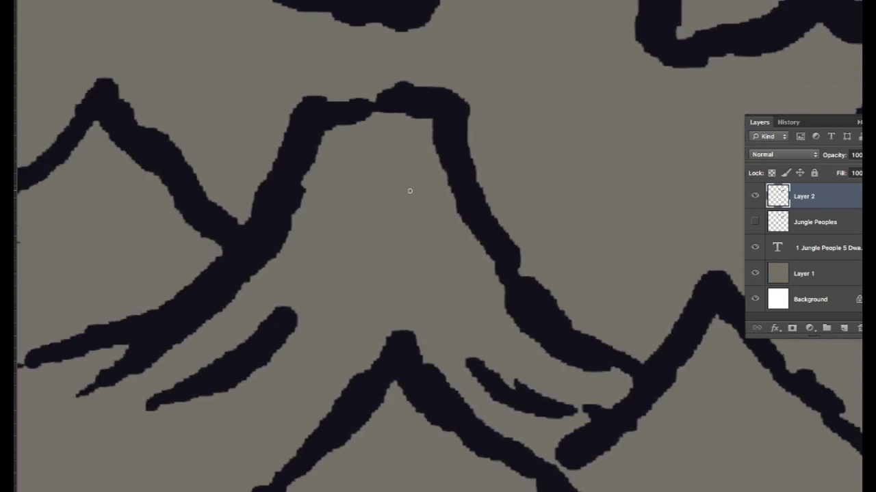
pyautogui.scroll(5, 409, 190)
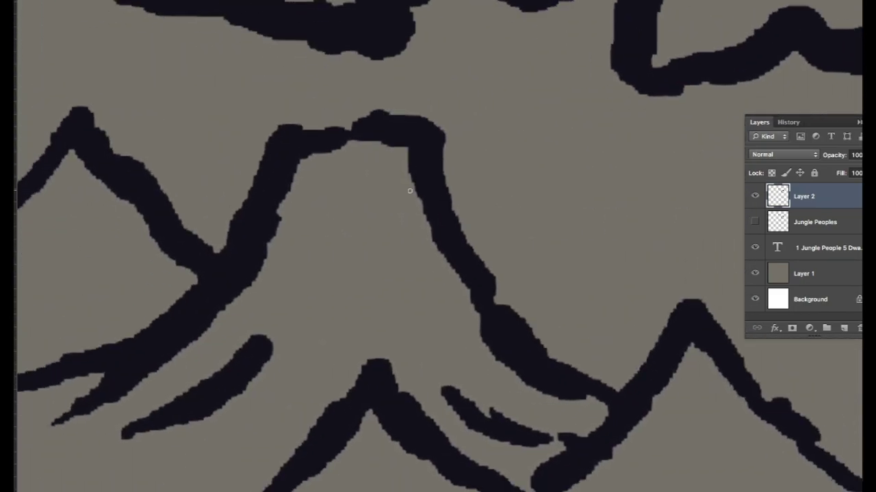
pyautogui.moveTo(303, 153); pyautogui.dragTo(350, 163)
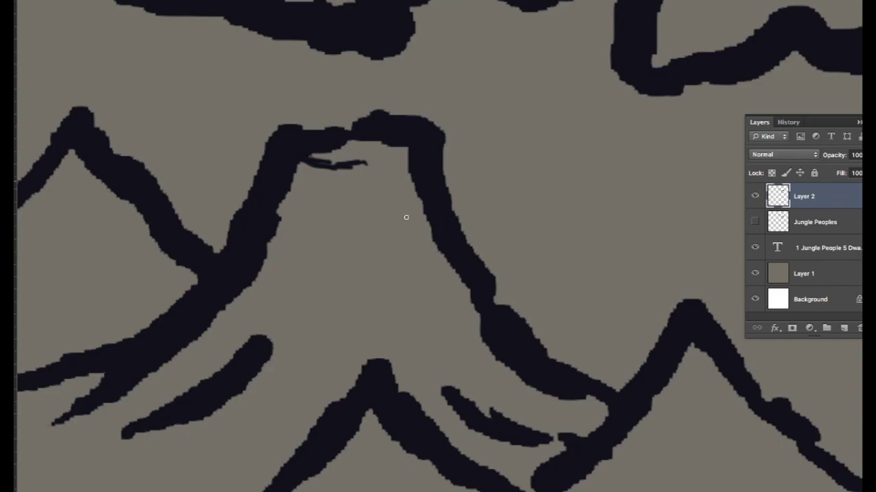
pyautogui.moveTo(336, 153)
pyautogui.mouseDown()
pyautogui.moveTo(415, 142)
pyautogui.moveTo(409, 162)
pyautogui.moveTo(272, 132)
pyautogui.moveTo(405, 120)
pyautogui.moveTo(395, 113)
pyautogui.moveTo(425, 110)
pyautogui.moveTo(446, 136)
pyautogui.moveTo(417, 113)
pyautogui.moveTo(497, 271)
pyautogui.mouseUp()
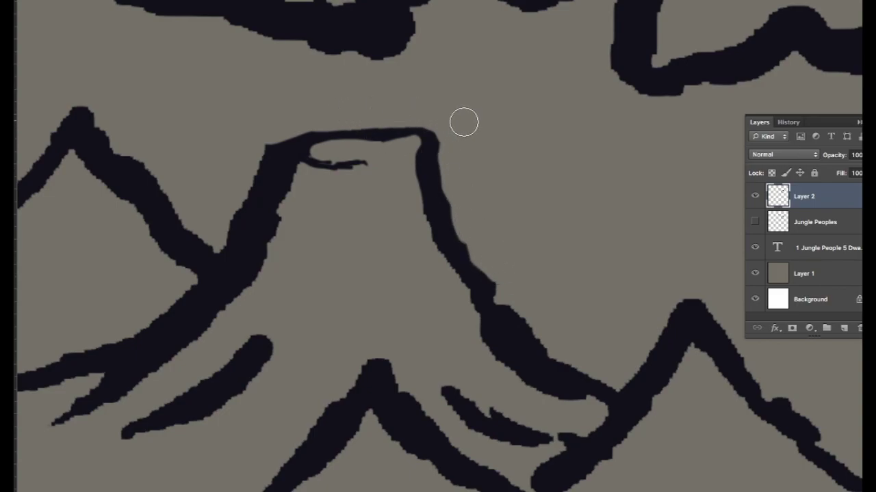
pyautogui.moveTo(266, 139)
pyautogui.mouseDown()
pyautogui.moveTo(274, 143)
pyautogui.moveTo(221, 234)
pyautogui.mouseUp()
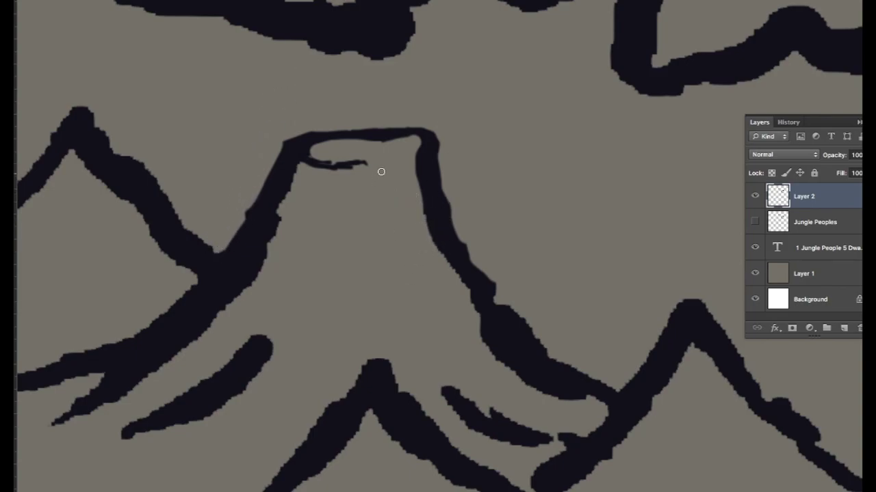
# - Draw a small towered castle on the crater's eastern rim, with jagged rock lines running down the slope beneath it
pyautogui.moveTo(384, 163)
pyautogui.mouseDown()
pyautogui.moveTo(387, 88)
pyautogui.moveTo(401, 92)
pyautogui.moveTo(404, 149)
pyautogui.moveTo(408, 121)
pyautogui.moveTo(417, 140)
pyautogui.moveTo(416, 161)
pyautogui.moveTo(401, 150)
pyautogui.moveTo(383, 166)
pyautogui.moveTo(406, 158)
pyautogui.moveTo(382, 165)
pyautogui.moveTo(412, 163)
pyautogui.moveTo(399, 216)
pyautogui.mouseUp()
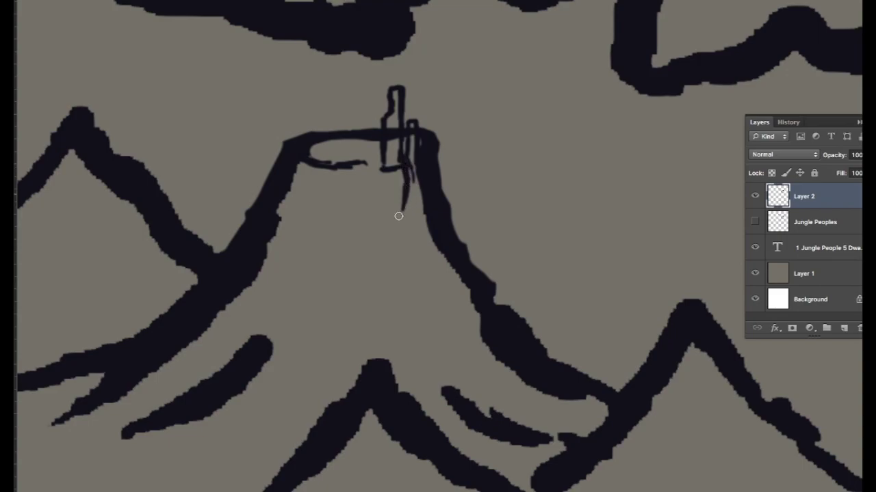
pyautogui.moveTo(417, 163)
pyautogui.mouseDown()
pyautogui.moveTo(424, 209)
pyautogui.moveTo(403, 216)
pyautogui.moveTo(406, 200)
pyautogui.moveTo(404, 234)
pyautogui.moveTo(424, 228)
pyautogui.moveTo(431, 276)
pyautogui.moveTo(420, 277)
pyautogui.moveTo(418, 252)
pyautogui.moveTo(396, 298)
pyautogui.mouseUp()
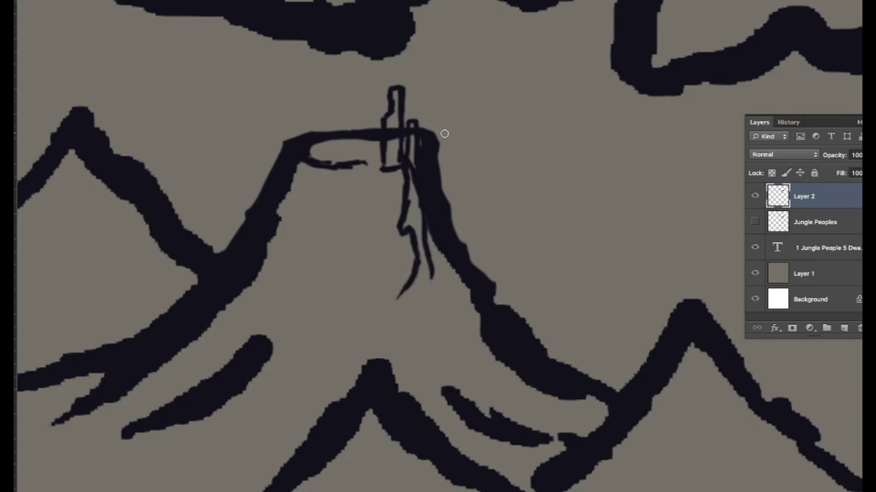
pyautogui.moveTo(383, 165)
pyautogui.mouseDown()
pyautogui.moveTo(376, 131)
pyautogui.moveTo(387, 89)
pyautogui.mouseUp()
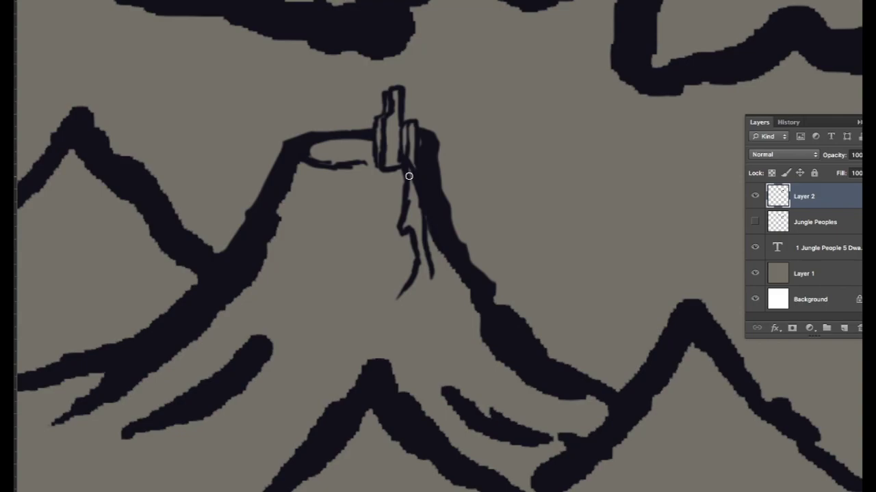
pyautogui.moveTo(408, 176)
pyautogui.mouseDown()
pyautogui.moveTo(408, 164)
pyautogui.moveTo(409, 227)
pyautogui.mouseUp()
pyautogui.moveTo(339, 159); pyautogui.dragTo(367, 159)
# - Draw a winding dashed path from the castle down the volcano's face to its western foot
pyautogui.scroll(-10, 474, 65)
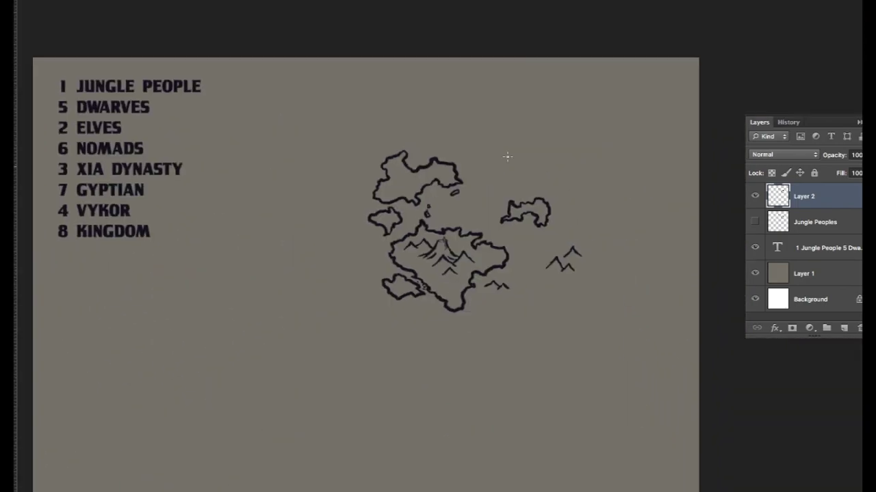
pyautogui.scroll(8, 506, 157)
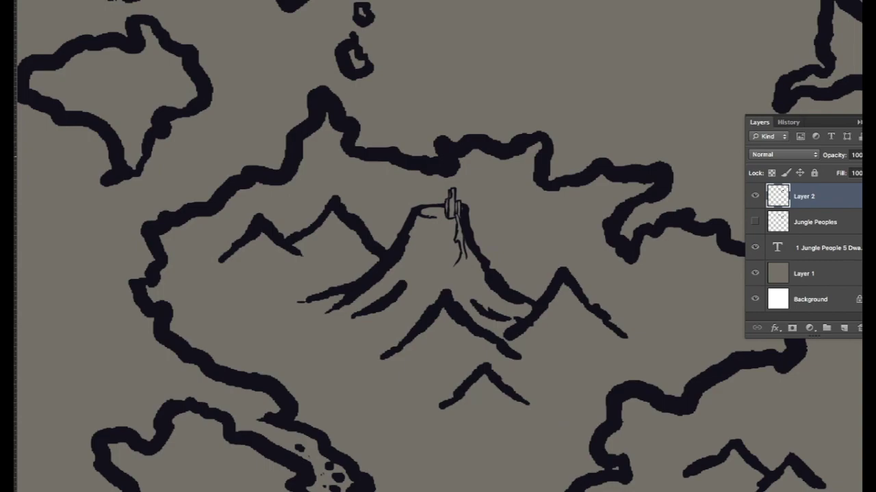
pyautogui.scroll(3, 507, 157)
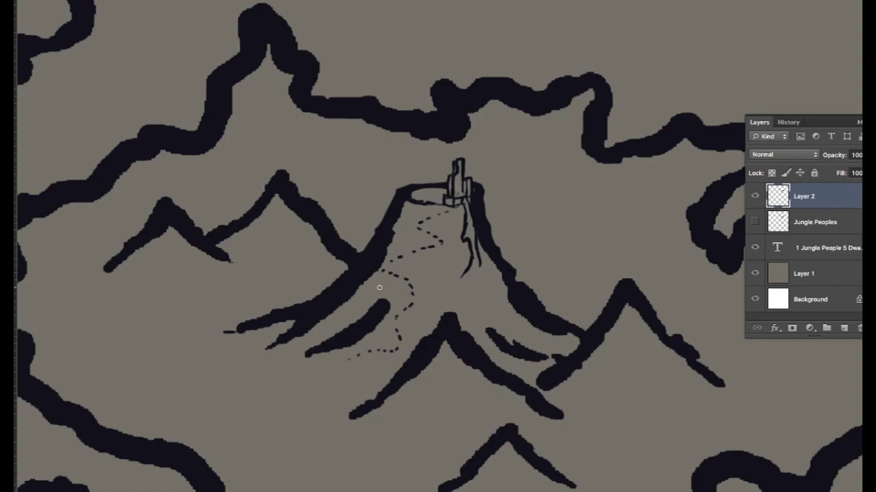
# - Taper the ridge lines at the volcano's western foot into thin, sharp points
pyautogui.scroll(-5, 446, 244)
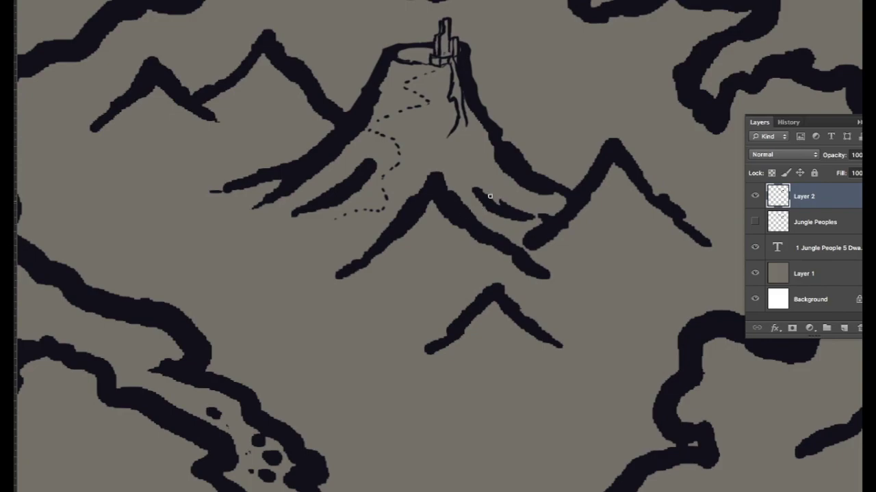
pyautogui.press(']')
pyautogui.press(']')
pyautogui.press('[')
pyautogui.press('[')
pyautogui.press('[')
pyautogui.moveTo(295, 214)
pyautogui.mouseDown()
pyautogui.moveTo(363, 190)
pyautogui.moveTo(376, 161)
pyautogui.moveTo(295, 213)
pyautogui.moveTo(306, 202)
pyautogui.moveTo(294, 192)
pyautogui.moveTo(305, 189)
pyautogui.moveTo(240, 218)
pyautogui.moveTo(285, 178)
pyautogui.moveTo(223, 188)
pyautogui.mouseUp()
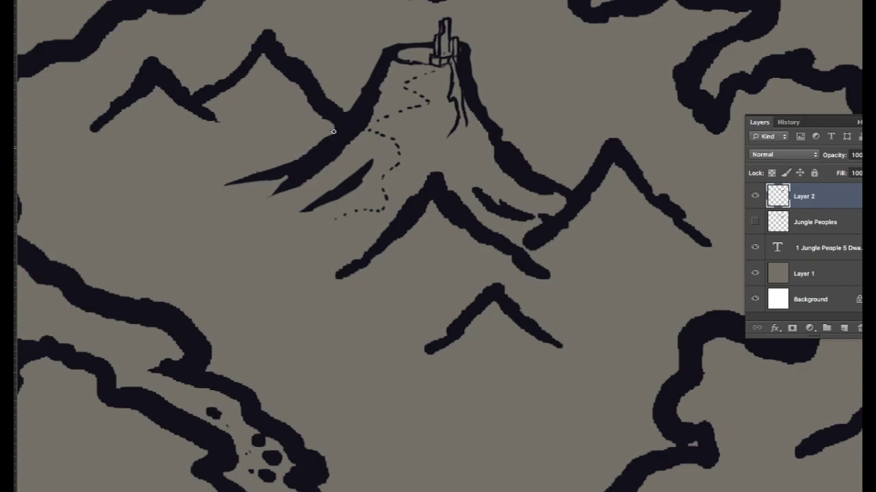
pyautogui.press(']')
pyautogui.press(']')
pyautogui.click(235, 243)
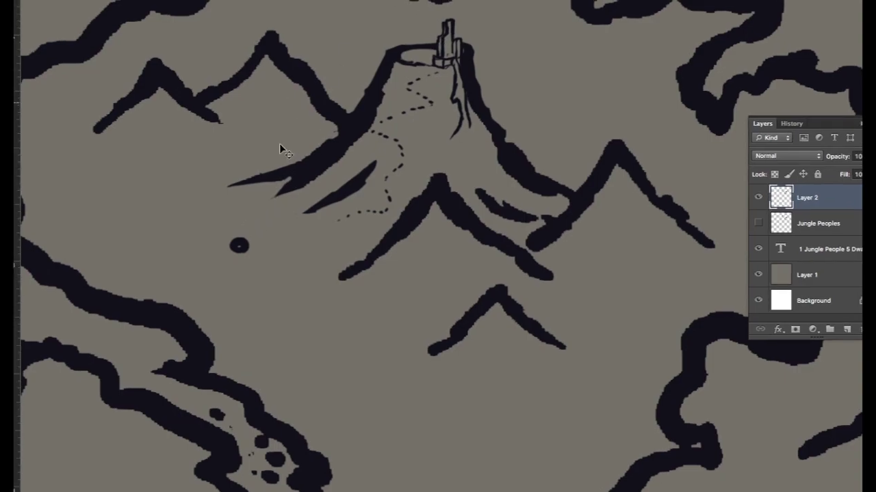
pyautogui.hotkey('ctrl', 'z')
# - Draw a short row of tiny trees with trunks southwest of the volcano's ridges using a finer brush
pyautogui.press('[')
pyautogui.press('[')
pyautogui.press('[')
pyautogui.moveTo(236, 244)
pyautogui.mouseDown()
pyautogui.moveTo(255, 245)
pyautogui.moveTo(253, 234)
pyautogui.moveTo(270, 248)
pyautogui.moveTo(267, 237)
pyautogui.moveTo(294, 228)
pyautogui.moveTo(287, 237)
pyautogui.mouseUp()
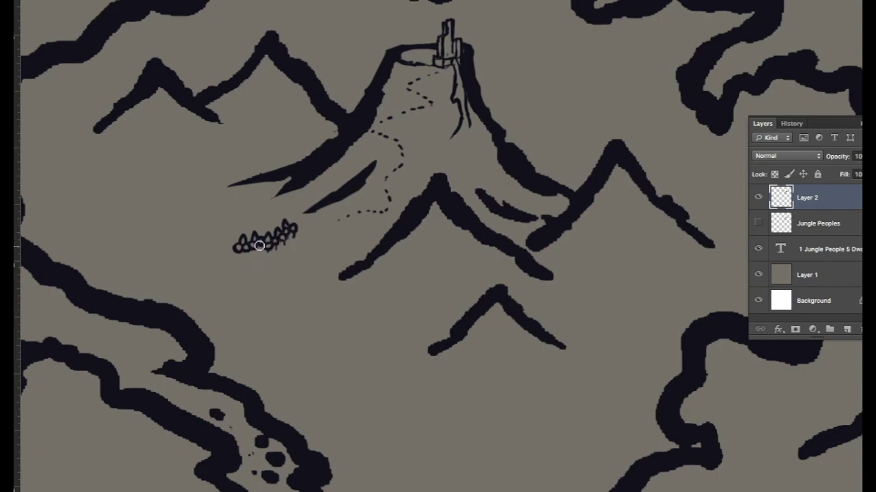
pyautogui.moveTo(259, 246); pyautogui.dragTo(236, 250)
# - Draw a second cluster of small round trees west of the first row, stacking more treetops behind it
pyautogui.moveTo(170, 221); pyautogui.dragTo(188, 224)
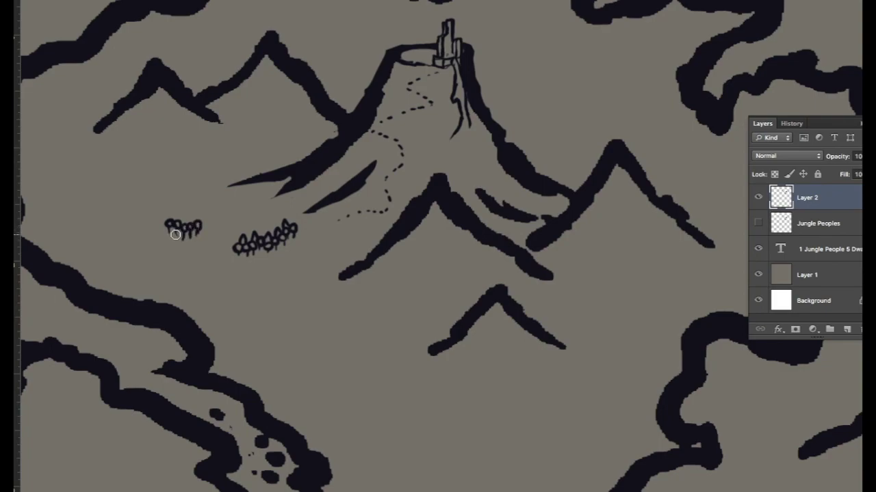
pyautogui.moveTo(208, 220)
pyautogui.mouseDown()
pyautogui.moveTo(200, 224)
pyautogui.moveTo(225, 217)
pyautogui.moveTo(221, 229)
pyautogui.mouseUp()
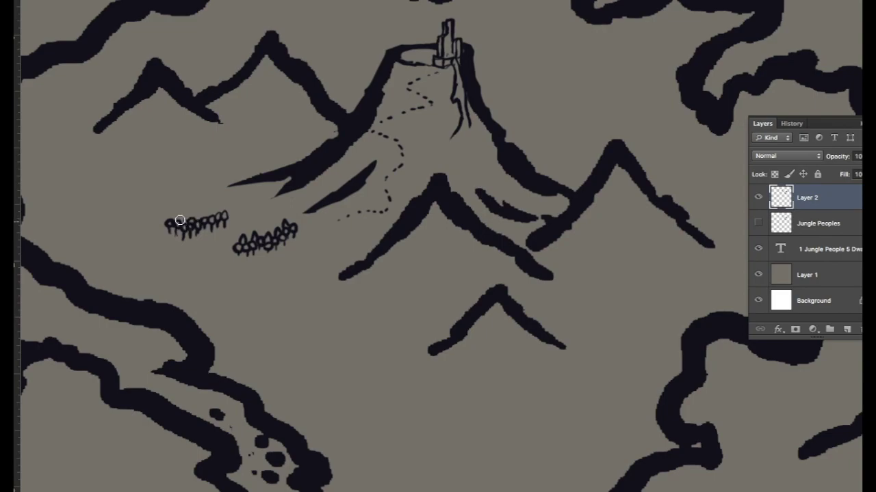
pyautogui.moveTo(192, 215)
pyautogui.mouseDown()
pyautogui.moveTo(210, 214)
pyautogui.moveTo(192, 212)
pyautogui.moveTo(196, 204)
pyautogui.moveTo(188, 216)
pyautogui.moveTo(189, 199)
pyautogui.moveTo(191, 211)
pyautogui.moveTo(167, 220)
pyautogui.moveTo(184, 212)
pyautogui.mouseUp()
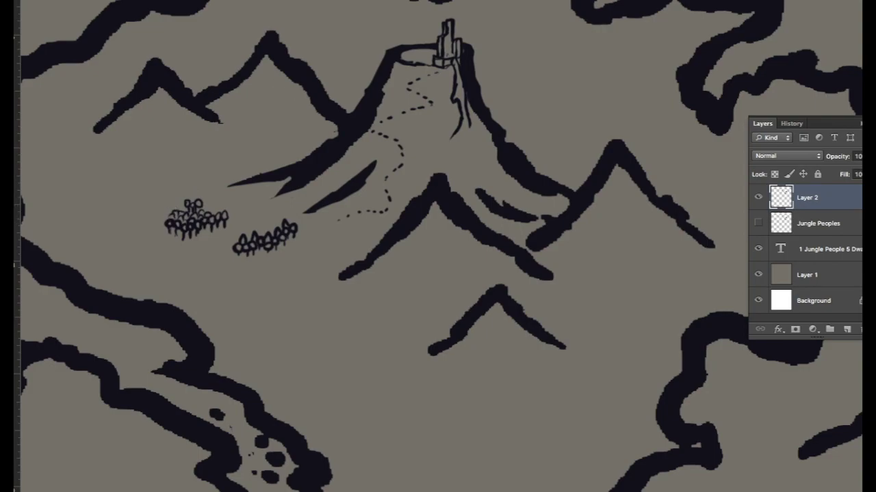
# - Draw a dense patch of small round trees northwest of the two clusters, topped with a few palm-like treetops
pyautogui.hotkey('ctrl', '+')
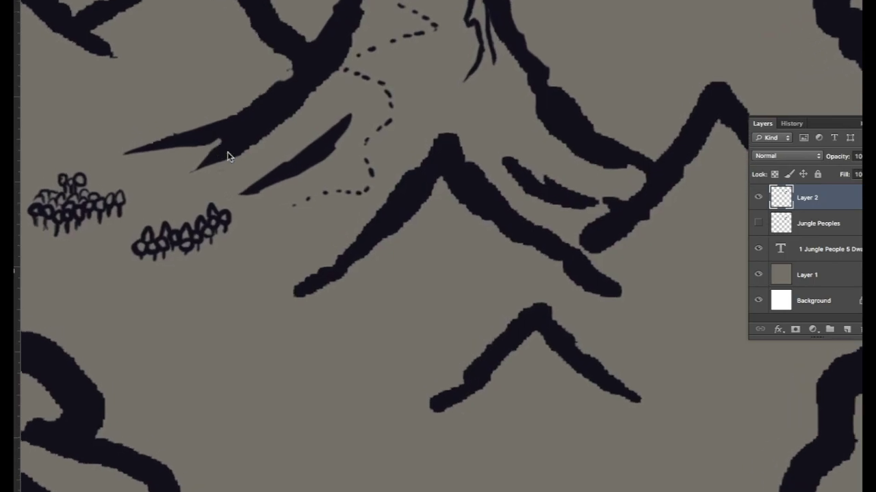
pyautogui.hscroll(-10, 179, 160)
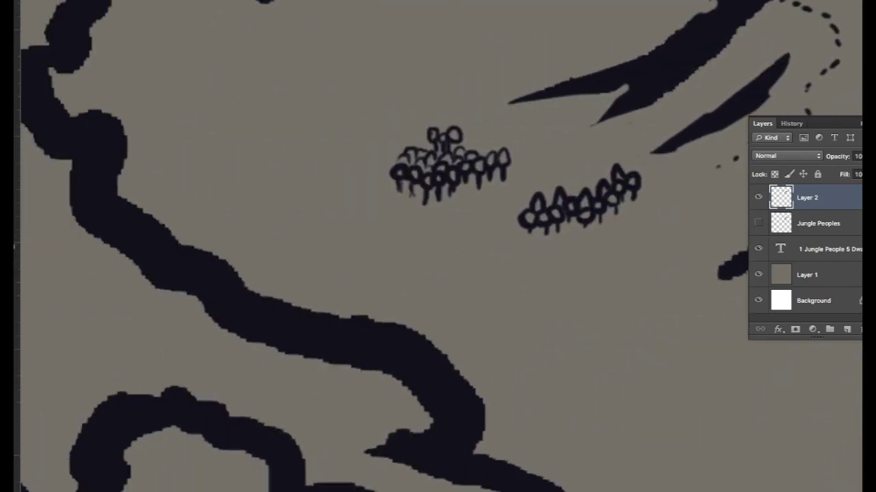
pyautogui.scroll(5, 411, 71)
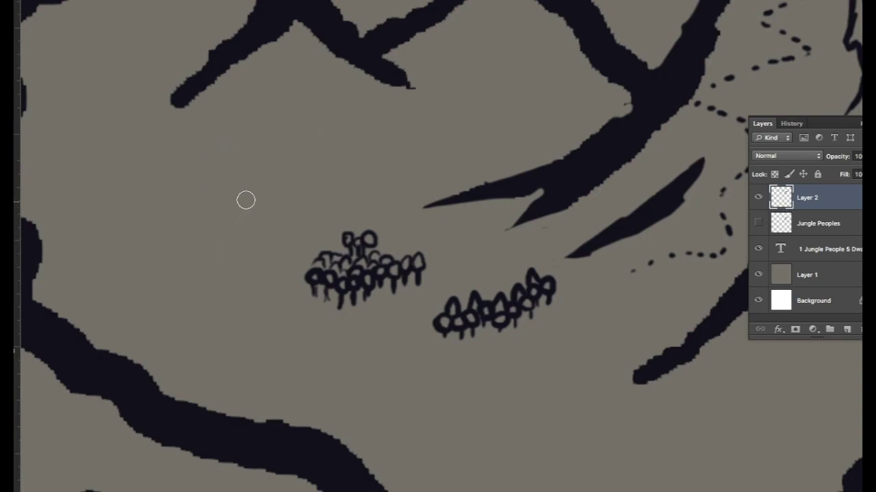
pyautogui.moveTo(226, 236)
pyautogui.mouseDown()
pyautogui.moveTo(218, 235)
pyautogui.moveTo(225, 227)
pyautogui.moveTo(238, 230)
pyautogui.moveTo(241, 248)
pyautogui.moveTo(271, 221)
pyautogui.moveTo(270, 244)
pyautogui.moveTo(254, 243)
pyautogui.moveTo(255, 250)
pyautogui.moveTo(283, 225)
pyautogui.moveTo(285, 245)
pyautogui.moveTo(303, 217)
pyautogui.moveTo(300, 235)
pyautogui.mouseUp()
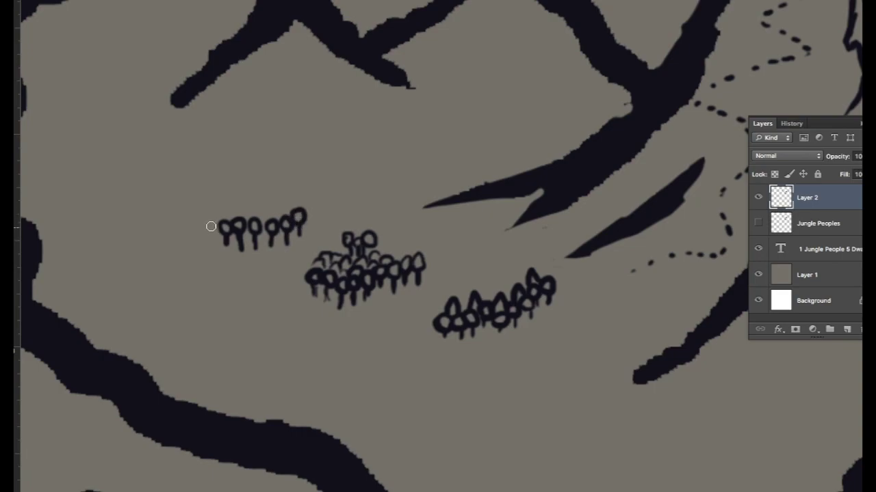
pyautogui.moveTo(211, 227)
pyautogui.mouseDown()
pyautogui.moveTo(231, 213)
pyautogui.moveTo(248, 216)
pyautogui.moveTo(235, 204)
pyautogui.moveTo(252, 213)
pyautogui.moveTo(246, 196)
pyautogui.moveTo(214, 210)
pyautogui.moveTo(262, 205)
pyautogui.moveTo(260, 216)
pyautogui.moveTo(273, 216)
pyautogui.moveTo(282, 210)
pyautogui.moveTo(255, 208)
pyautogui.moveTo(278, 201)
pyautogui.moveTo(290, 210)
pyautogui.moveTo(302, 198)
pyautogui.moveTo(316, 215)
pyautogui.moveTo(305, 198)
pyautogui.moveTo(312, 190)
pyautogui.moveTo(274, 198)
pyautogui.moveTo(283, 191)
pyautogui.moveTo(269, 186)
pyautogui.moveTo(274, 177)
pyautogui.moveTo(269, 185)
pyautogui.moveTo(284, 184)
pyautogui.moveTo(285, 175)
pyautogui.moveTo(250, 204)
pyautogui.moveTo(255, 182)
pyautogui.moveTo(246, 187)
pyautogui.moveTo(232, 168)
pyautogui.moveTo(269, 181)
pyautogui.moveTo(234, 198)
pyautogui.moveTo(219, 188)
pyautogui.moveTo(231, 189)
pyautogui.moveTo(212, 196)
pyautogui.moveTo(220, 167)
pyautogui.moveTo(227, 180)
pyautogui.moveTo(206, 218)
pyautogui.moveTo(203, 205)
pyautogui.moveTo(206, 219)
pyautogui.moveTo(211, 208)
pyautogui.moveTo(189, 225)
pyautogui.moveTo(197, 237)
pyautogui.moveTo(187, 220)
pyautogui.moveTo(192, 204)
pyautogui.moveTo(182, 200)
pyautogui.moveTo(199, 177)
pyautogui.moveTo(208, 186)
pyautogui.moveTo(203, 160)
pyautogui.moveTo(180, 190)
pyautogui.moveTo(195, 171)
pyautogui.moveTo(172, 176)
pyautogui.moveTo(176, 150)
pyautogui.moveTo(188, 158)
pyautogui.moveTo(162, 160)
pyautogui.moveTo(210, 145)
pyautogui.moveTo(226, 165)
pyautogui.mouseUp()
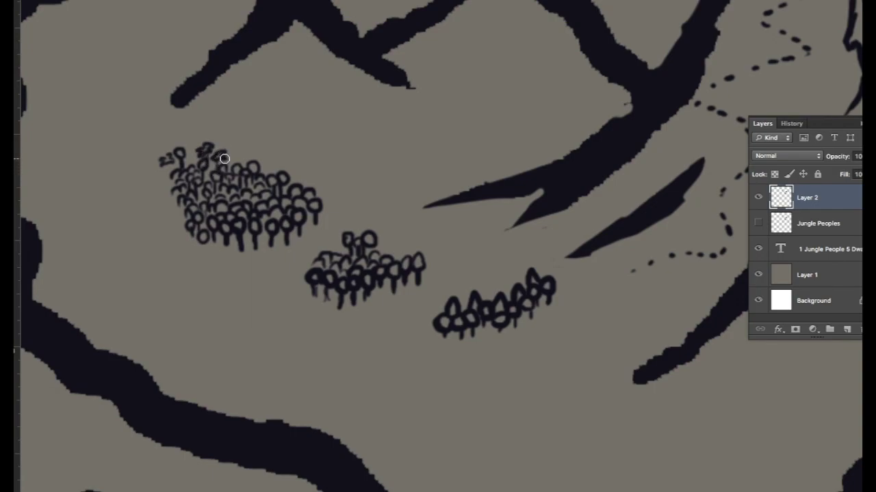
# - Select the dense forest patch and copy it alongside to build a larger forest reaching the volcano's western ridge
pyautogui.moveTo(172, 202)
pyautogui.mouseDown()
pyautogui.moveTo(167, 196)
pyautogui.moveTo(181, 195)
pyautogui.moveTo(180, 226)
pyautogui.moveTo(171, 214)
pyautogui.moveTo(188, 223)
pyautogui.mouseUp()
pyautogui.moveTo(272, 161)
pyautogui.mouseDown()
pyautogui.moveTo(320, 195)
pyautogui.moveTo(331, 156)
pyautogui.moveTo(330, 204)
pyautogui.moveTo(394, 184)
pyautogui.moveTo(295, 188)
pyautogui.moveTo(358, 240)
pyautogui.moveTo(373, 144)
pyautogui.moveTo(440, 179)
pyautogui.mouseUp()
pyautogui.scroll(-3, 602, 107)
pyautogui.hotkey('ctrl', 'd')
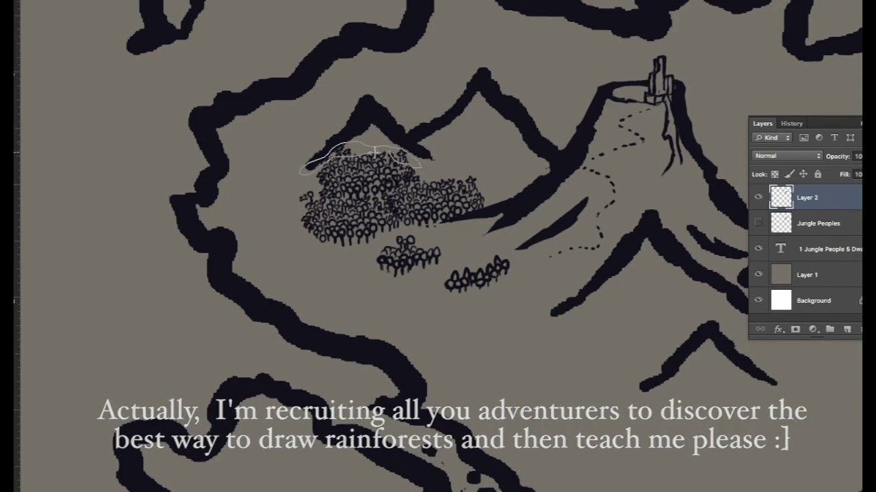
# - Trim the western mountain's foot clear of the forest and draw a small hut at the dashed path's lower end
pyautogui.moveTo(304, 171)
pyautogui.mouseDown()
pyautogui.moveTo(313, 154)
pyautogui.moveTo(514, 106)
pyautogui.moveTo(560, 149)
pyautogui.mouseUp()
pyautogui.press('Return')
pyautogui.press('Return')
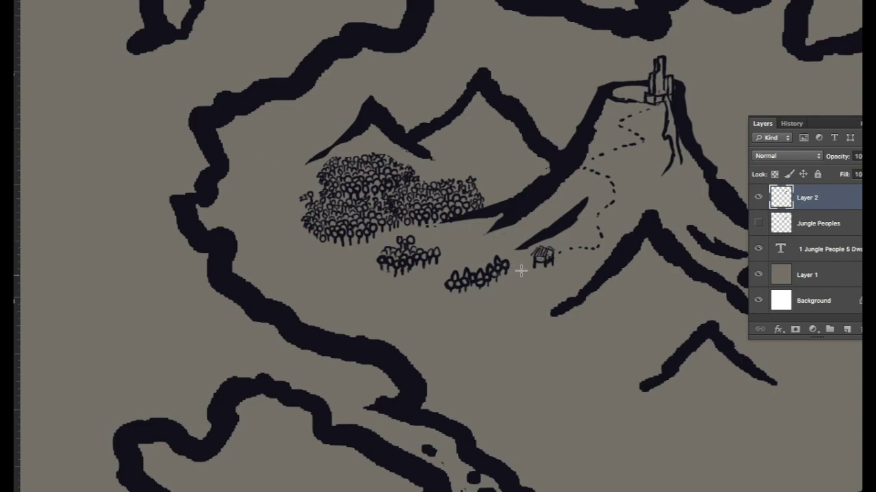
# - Place a copy of the hut on the plain to the south and draw a round wall around the original
pyautogui.moveTo(521, 272)
pyautogui.mouseDown()
pyautogui.moveTo(528, 251)
pyautogui.moveTo(547, 275)
pyautogui.moveTo(521, 270)
pyautogui.mouseUp()
pyautogui.moveTo(542, 258); pyautogui.dragTo(541, 383)
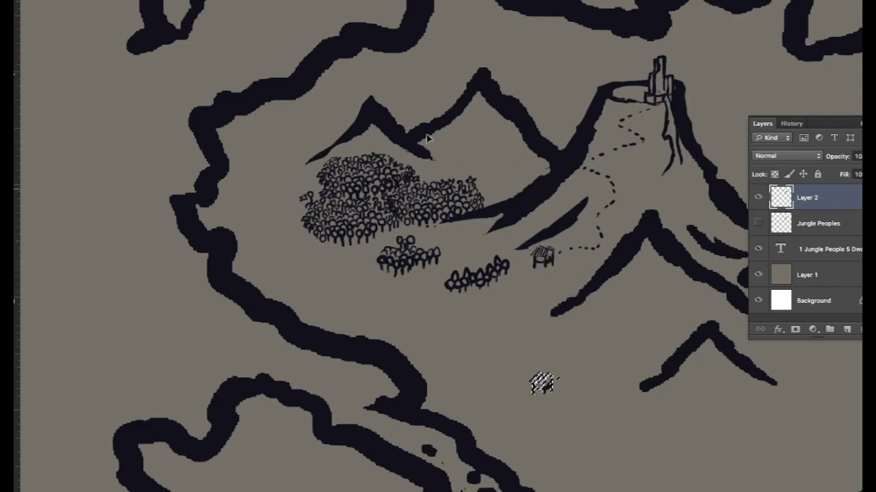
pyautogui.hotkey('ctrl', 'd')
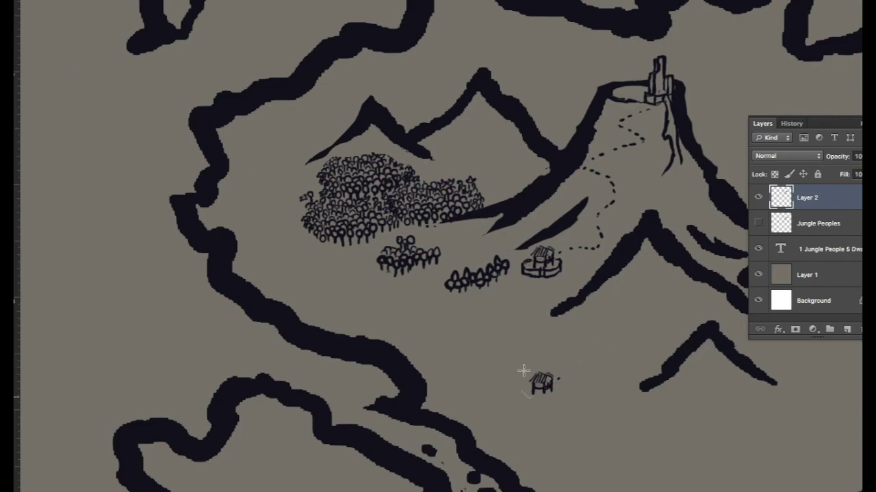
pyautogui.moveTo(524, 369)
pyautogui.mouseDown()
pyautogui.moveTo(567, 384)
pyautogui.moveTo(523, 412)
pyautogui.mouseUp()
pyautogui.hotkey('ctrl', 'd')
# - Draw a winding river from below the front mountain, past the southern hut, to the southwest coast
pyautogui.moveTo(597, 311)
pyautogui.mouseDown()
pyautogui.moveTo(570, 351)
pyautogui.moveTo(573, 386)
pyautogui.moveTo(554, 403)
pyautogui.moveTo(453, 424)
pyautogui.mouseUp()
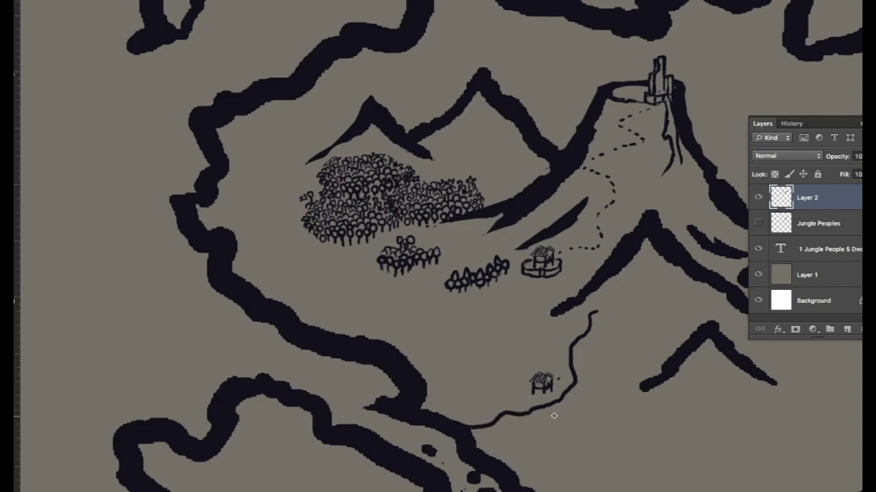
pyautogui.press(']')
pyautogui.press(']')
pyautogui.hotkey('ctrl', '-')
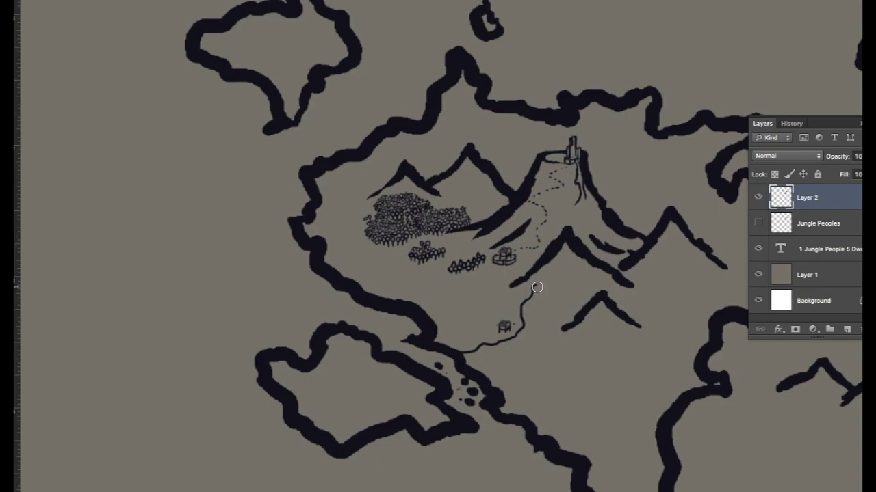
pyautogui.moveTo(537, 288); pyautogui.dragTo(546, 275)
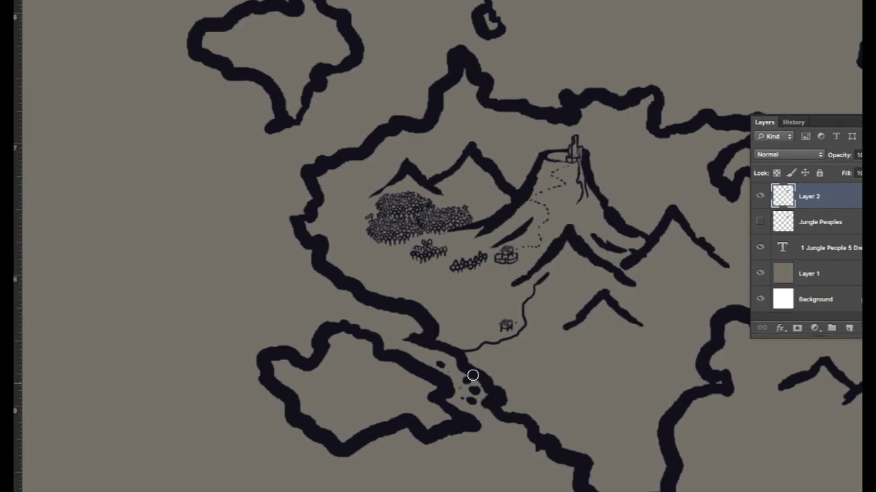
pyautogui.hotkey('ctrl', 'z')
pyautogui.press(']')
# - Thicken the southern river and split its mouth into a forked delta at the coast
pyautogui.moveTo(487, 369)
pyautogui.mouseDown()
pyautogui.moveTo(517, 337)
pyautogui.moveTo(534, 288)
pyautogui.moveTo(548, 277)
pyautogui.mouseUp()
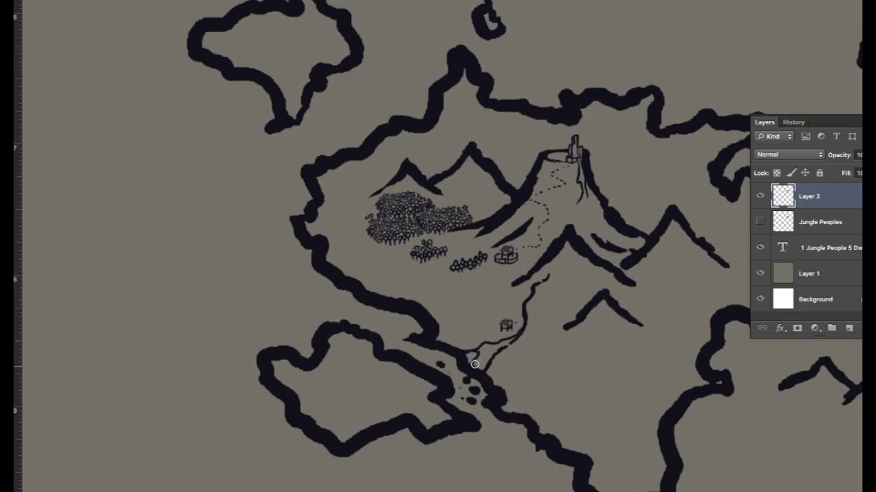
pyautogui.moveTo(472, 366)
pyautogui.mouseDown()
pyautogui.moveTo(511, 337)
pyautogui.moveTo(506, 345)
pyautogui.mouseUp()
pyautogui.moveTo(484, 372); pyautogui.dragTo(519, 327)
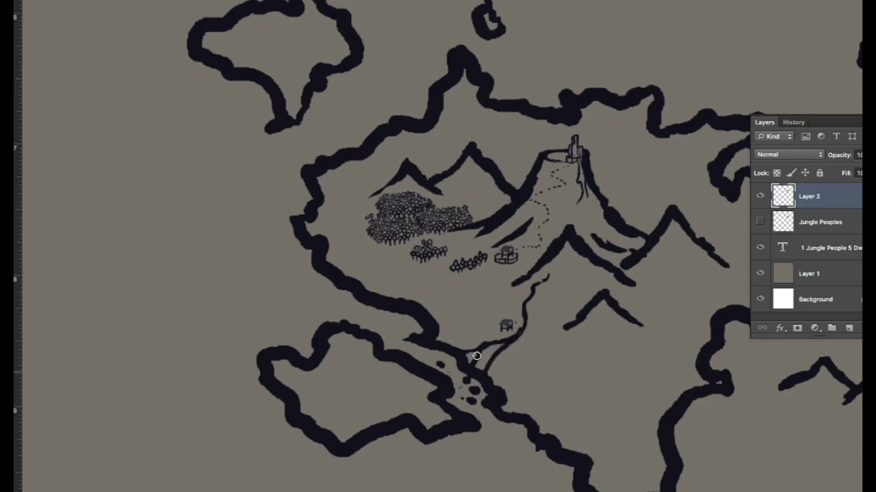
pyautogui.moveTo(499, 353); pyautogui.dragTo(524, 317)
pyautogui.moveTo(544, 279); pyautogui.dragTo(548, 275)
# - Draw a second river from the volcano's foot to the west coast and a dashed road between the two huts
pyautogui.moveTo(493, 250)
pyautogui.mouseDown()
pyautogui.moveTo(484, 264)
pyautogui.moveTo(418, 299)
pyautogui.moveTo(486, 263)
pyautogui.moveTo(496, 245)
pyautogui.mouseUp()
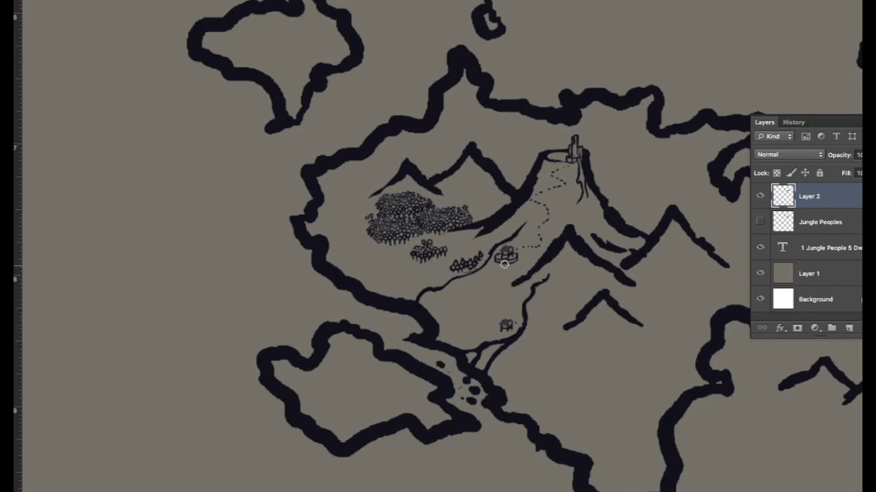
pyautogui.moveTo(504, 273); pyautogui.dragTo(518, 322)
# - Select the southern hut and place two copies of it on the southwestern island
pyautogui.moveTo(494, 314); pyautogui.dragTo(517, 337)
pyautogui.moveTo(505, 328); pyautogui.dragTo(399, 264)
pyautogui.moveTo(474, 330)
pyautogui.mouseDown()
pyautogui.moveTo(349, 371)
pyautogui.moveTo(417, 360)
pyautogui.moveTo(446, 321)
pyautogui.moveTo(370, 409)
pyautogui.moveTo(311, 388)
pyautogui.moveTo(354, 380)
pyautogui.moveTo(352, 360)
pyautogui.moveTo(431, 361)
pyautogui.moveTo(333, 409)
pyautogui.mouseUp()
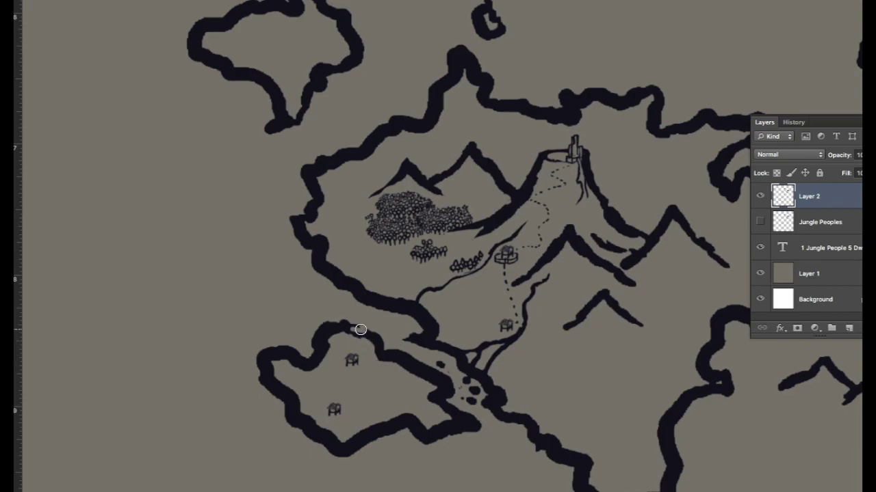
# - Thin the southwestern island's coastline by erasing along its outline
pyautogui.moveTo(365, 328)
pyautogui.mouseDown()
pyautogui.moveTo(387, 354)
pyautogui.moveTo(422, 364)
pyautogui.moveTo(393, 347)
pyautogui.moveTo(451, 381)
pyautogui.moveTo(454, 388)
pyautogui.moveTo(444, 376)
pyautogui.moveTo(454, 387)
pyautogui.moveTo(445, 399)
pyautogui.moveTo(481, 423)
pyautogui.moveTo(477, 434)
pyautogui.moveTo(420, 445)
pyautogui.moveTo(406, 432)
pyautogui.moveTo(348, 465)
pyautogui.moveTo(322, 456)
pyautogui.moveTo(319, 442)
pyautogui.moveTo(251, 380)
pyautogui.moveTo(269, 346)
pyautogui.moveTo(305, 356)
pyautogui.moveTo(332, 322)
pyautogui.mouseUp()
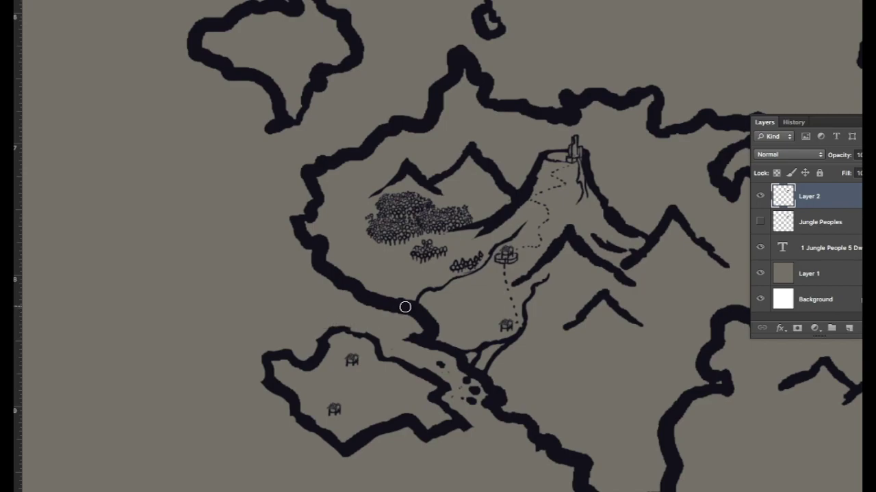